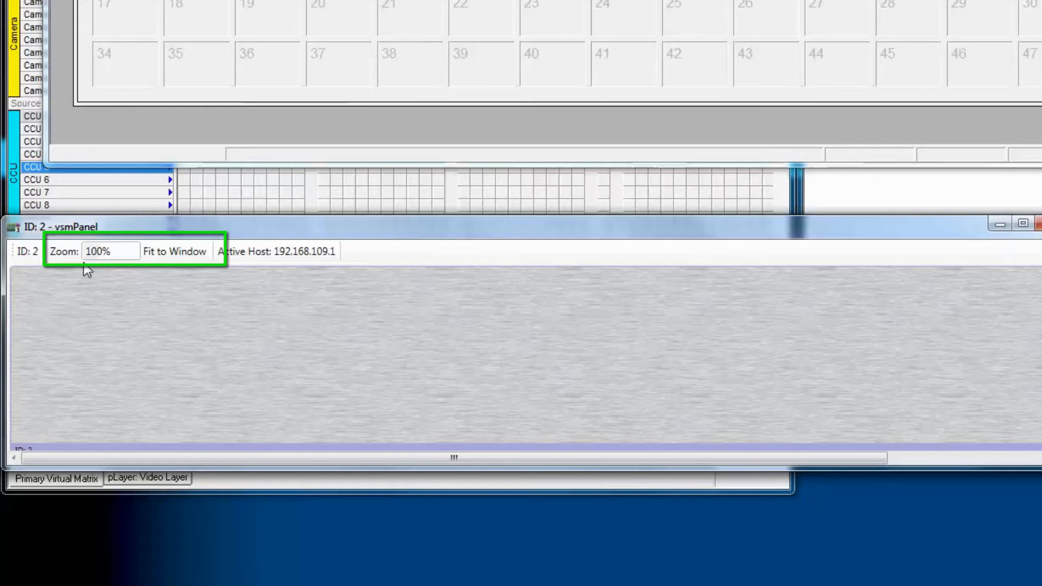
Widen the vsmPanel window to show the full panel width, and reposition it and the Panel Edit window so both are visible.
click(174, 253)
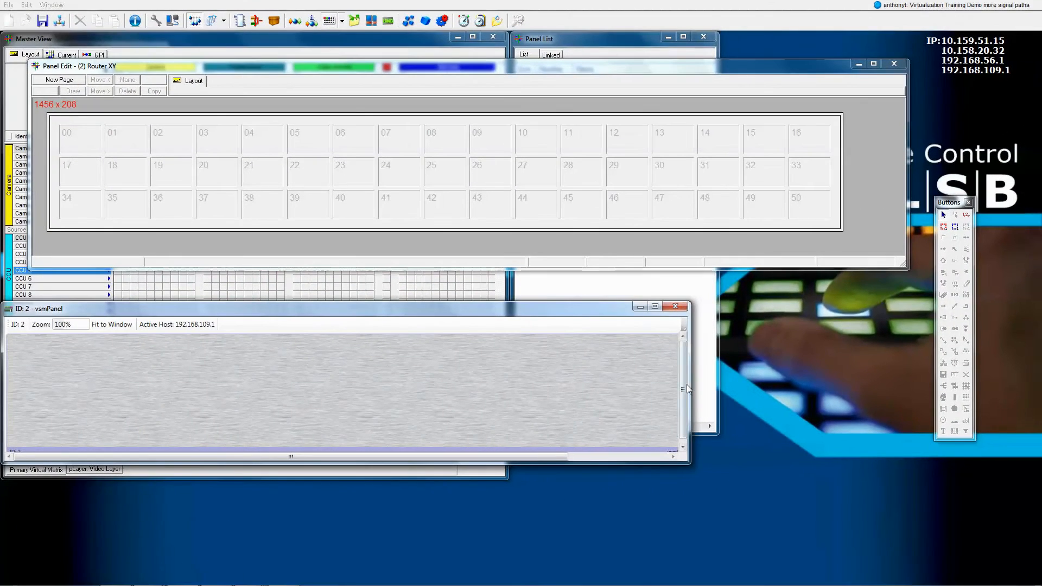
drag(739, 377, 803, 395)
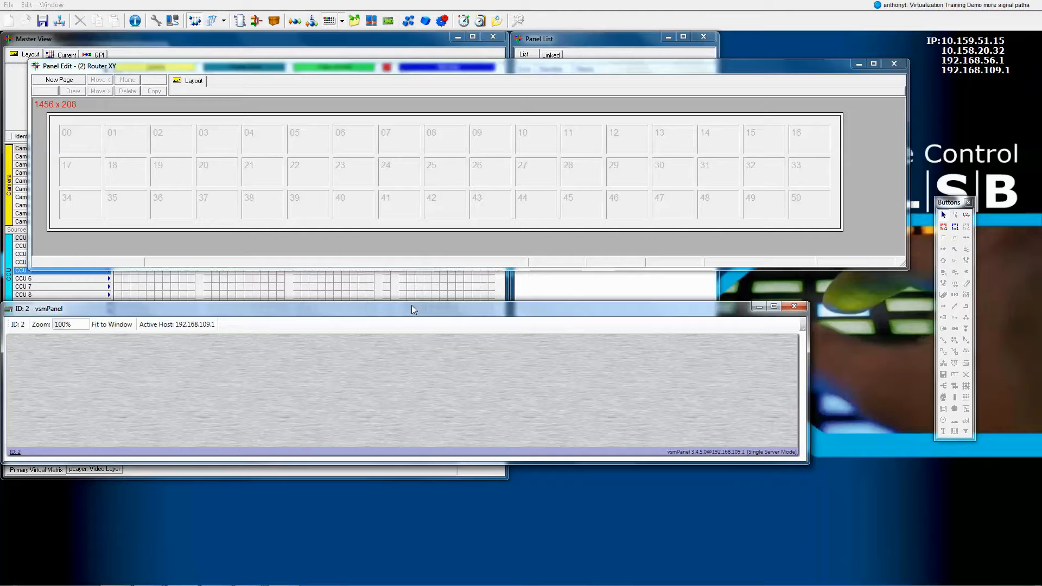
drag(412, 306, 644, 431)
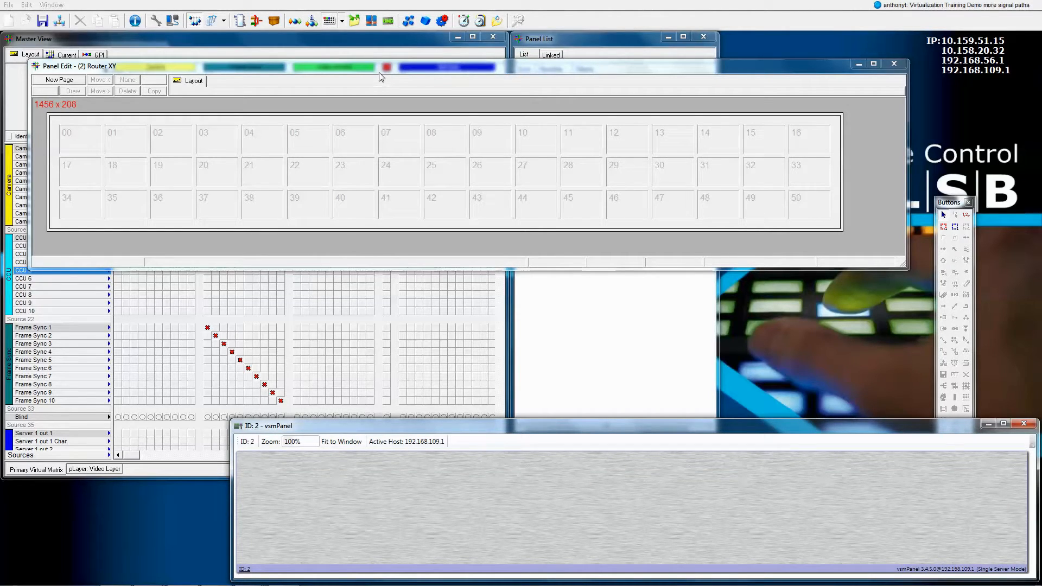
drag(380, 74, 506, 222)
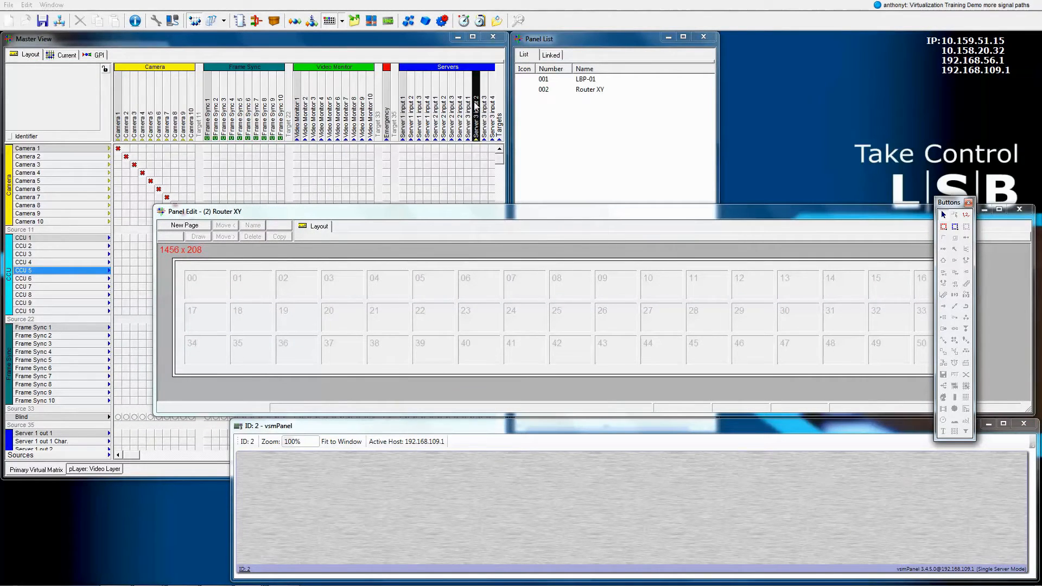
Clear space around the Panel Edit window by narrowing Master View, closing Panel List and moving the Buttons palette aside.
drag(507, 103, 151, 116)
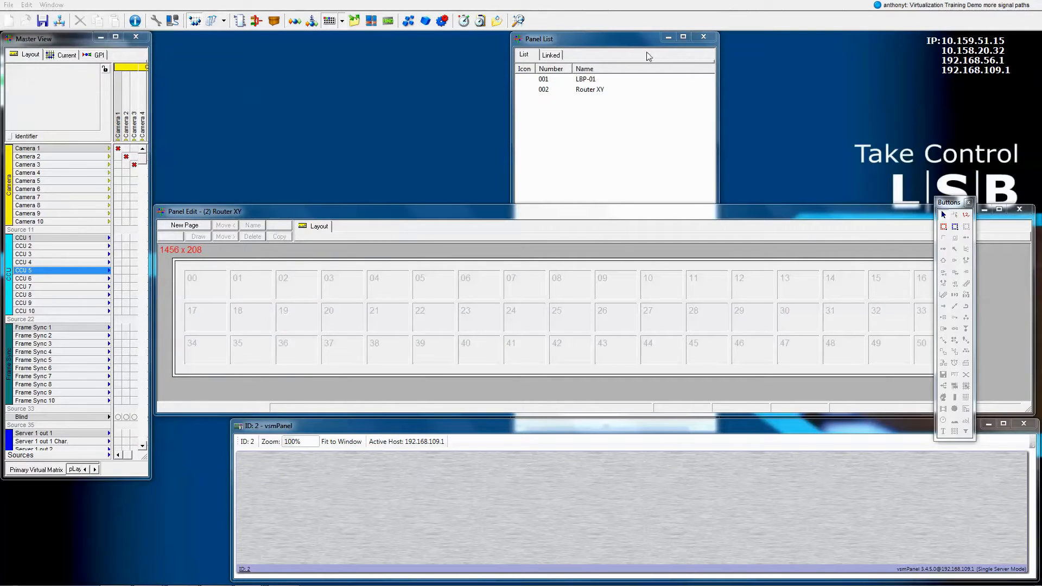
click(626, 45)
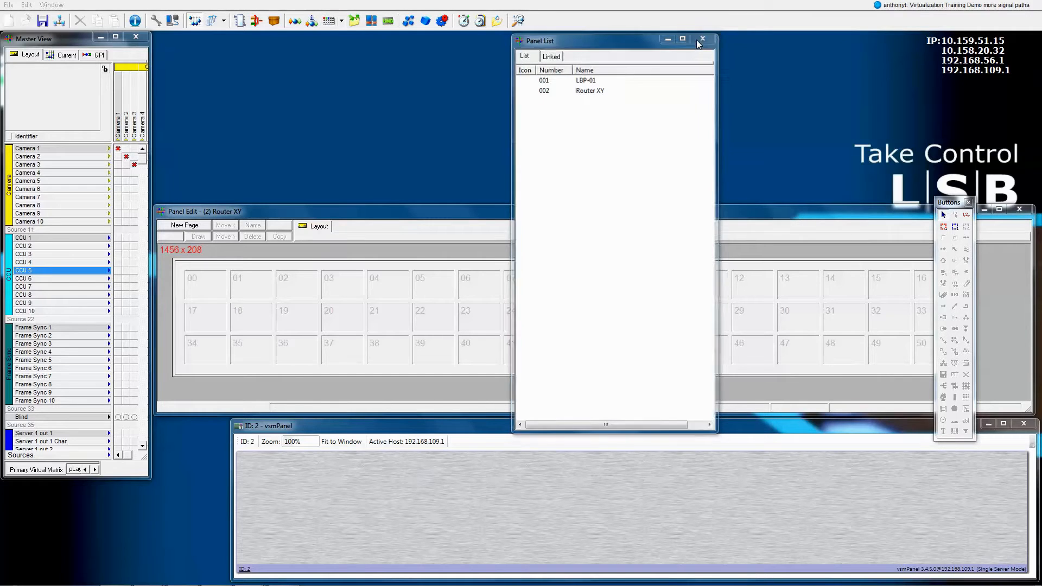
click(698, 39)
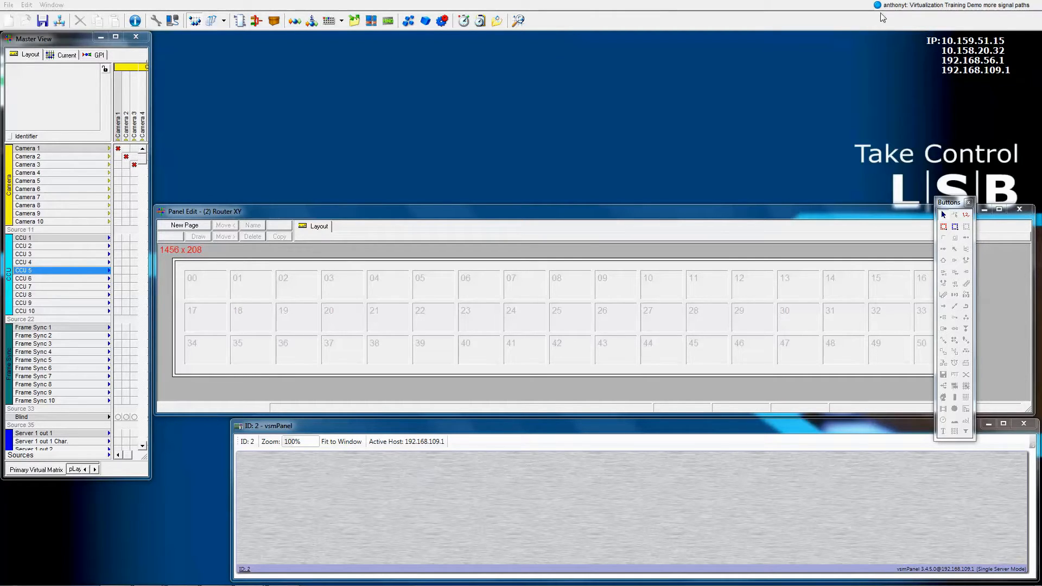
click(947, 205)
drag(947, 206, 1007, 228)
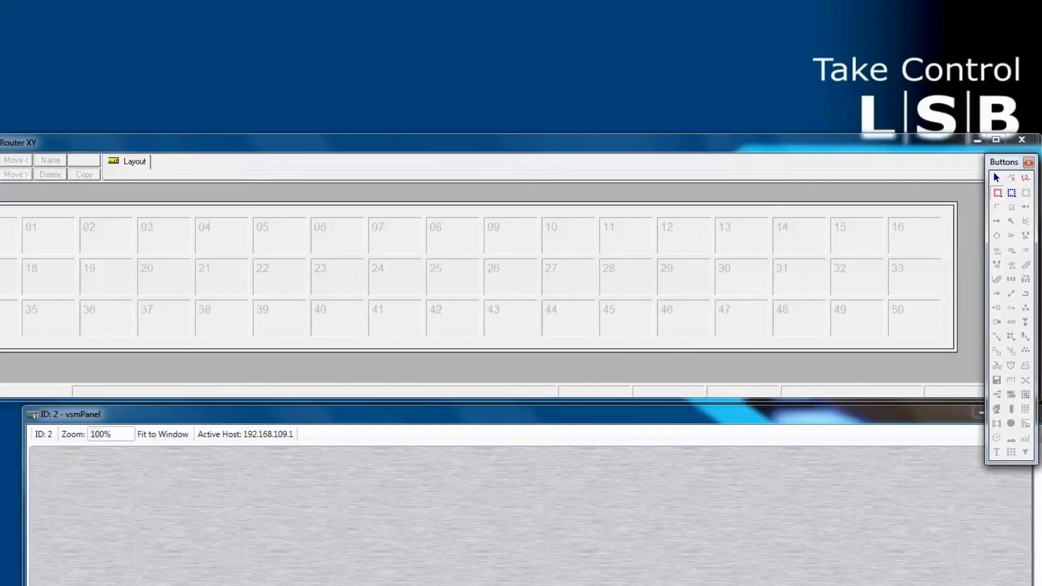
Draw three button groups on the Router XY layout, covering the columns headed 00–06, 07–08 and 09–15 in all three rows.
drag(26, 206, 417, 341)
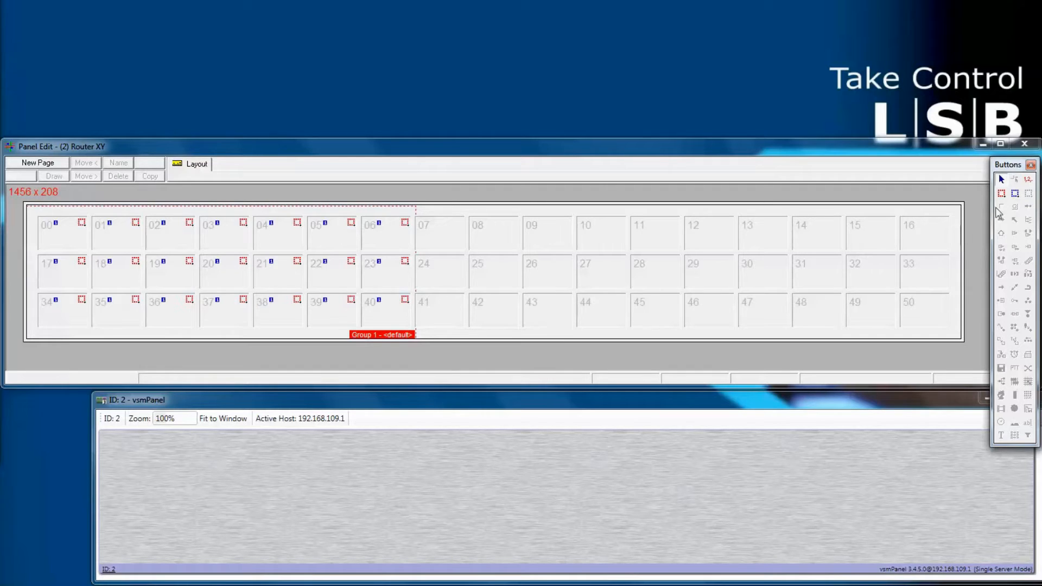
click(1000, 193)
drag(413, 209, 531, 344)
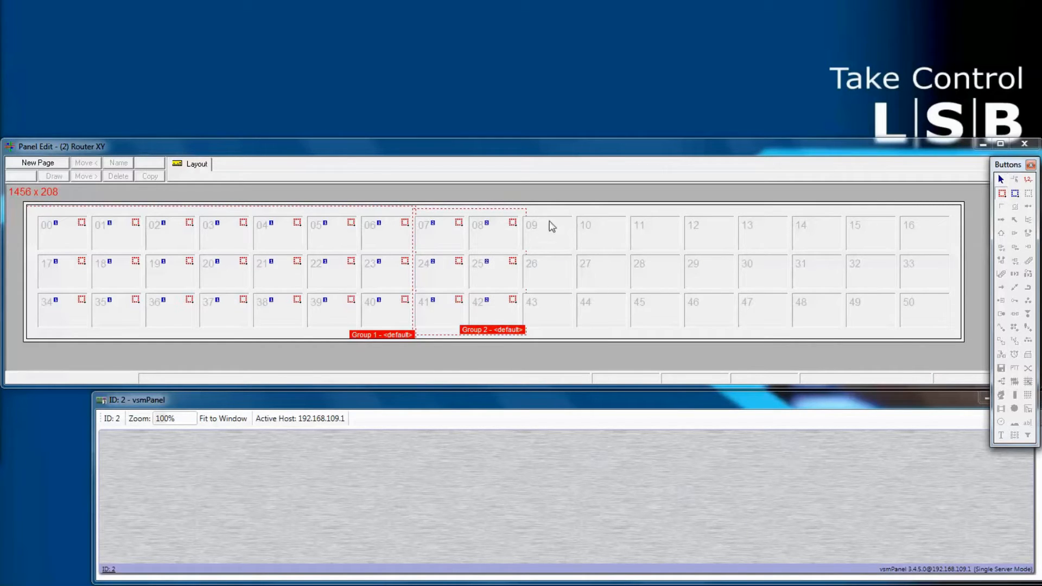
drag(521, 209, 907, 341)
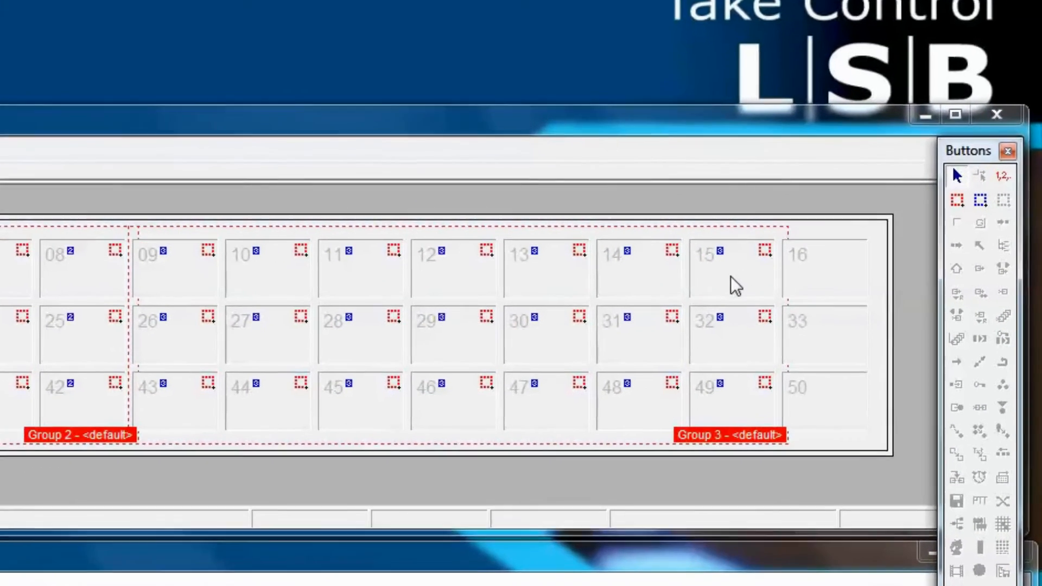
Nudge button 15 rightward beyond the Group 3 boundary and back inside the group.
click(804, 256)
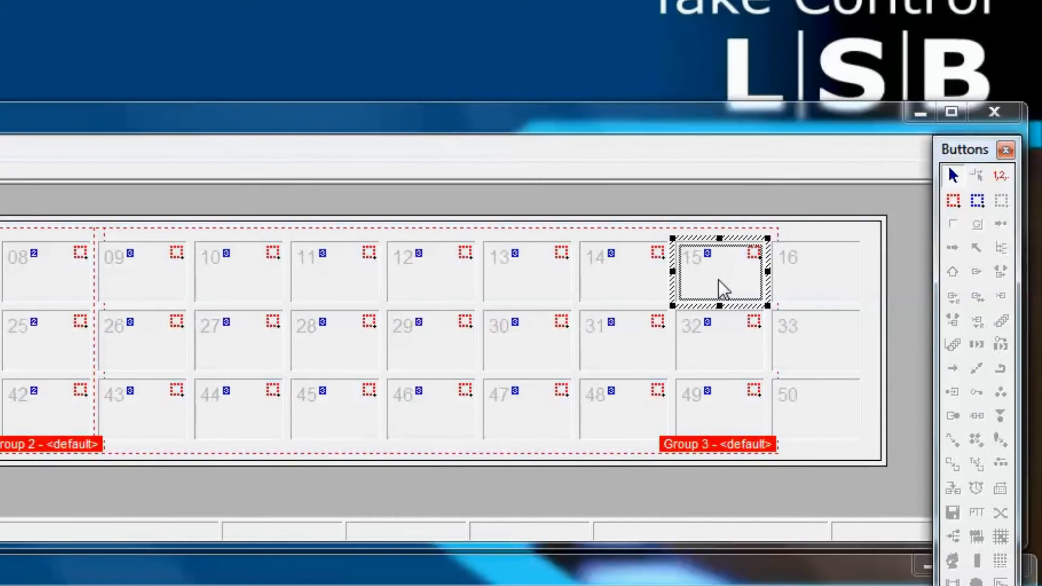
key(Right)
key(Right)
key(Right)
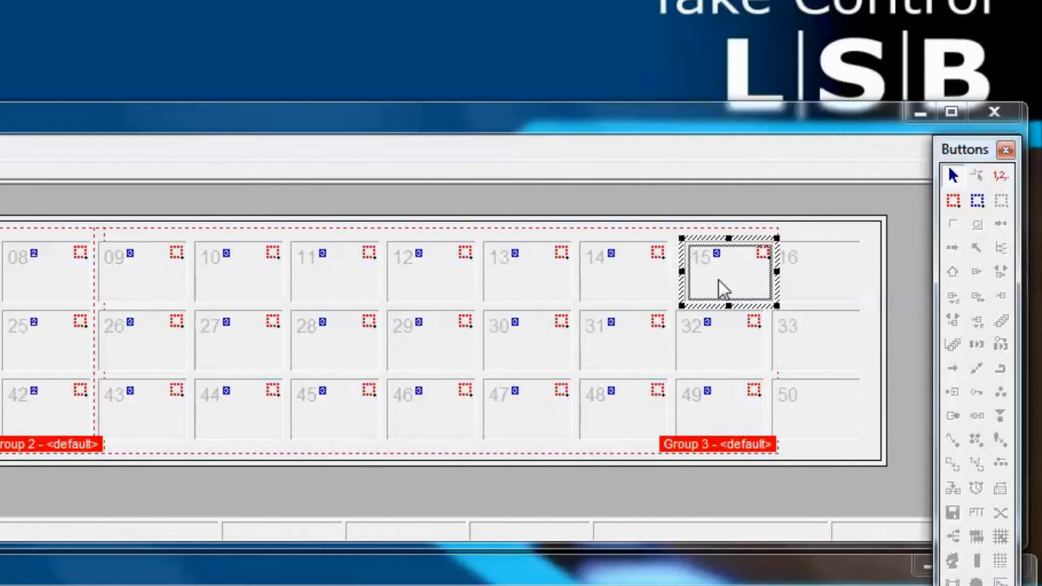
key(Right)
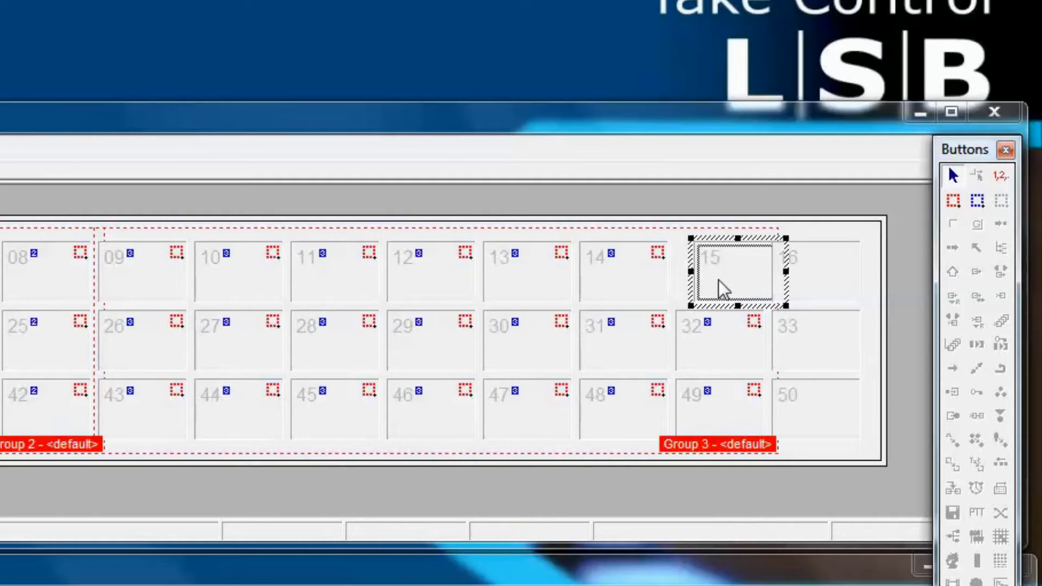
key(Left)
key(Left)
key(Left)
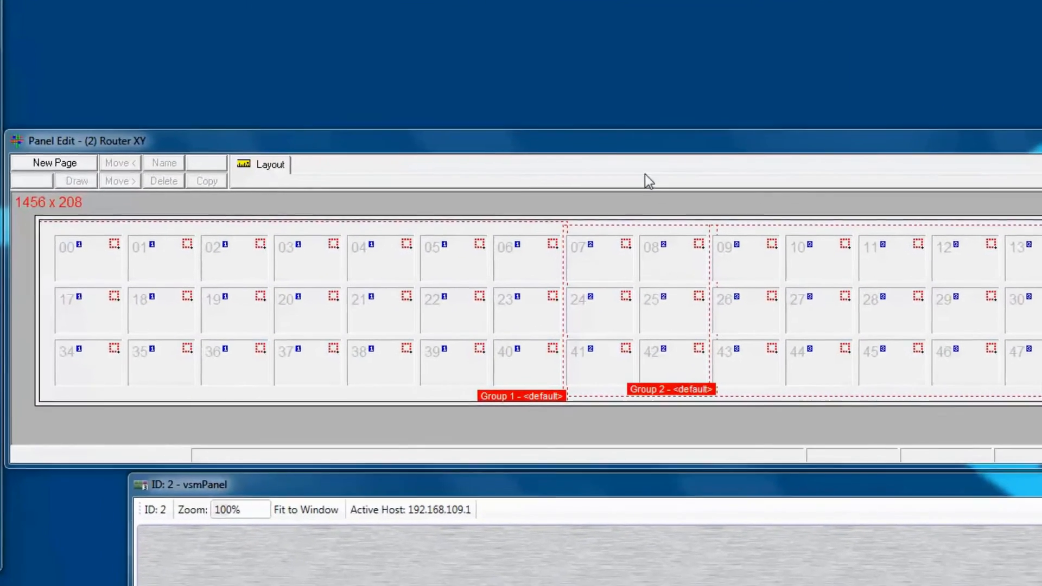
Add a new page to the Router XY panel and place an Escape button on position 42 in Group 2.
click(78, 158)
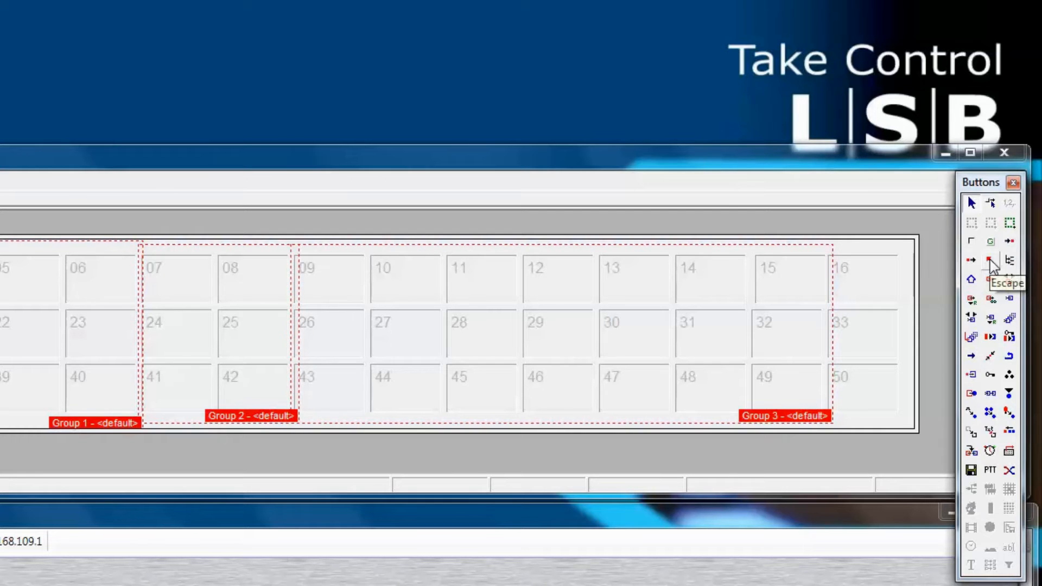
click(990, 261)
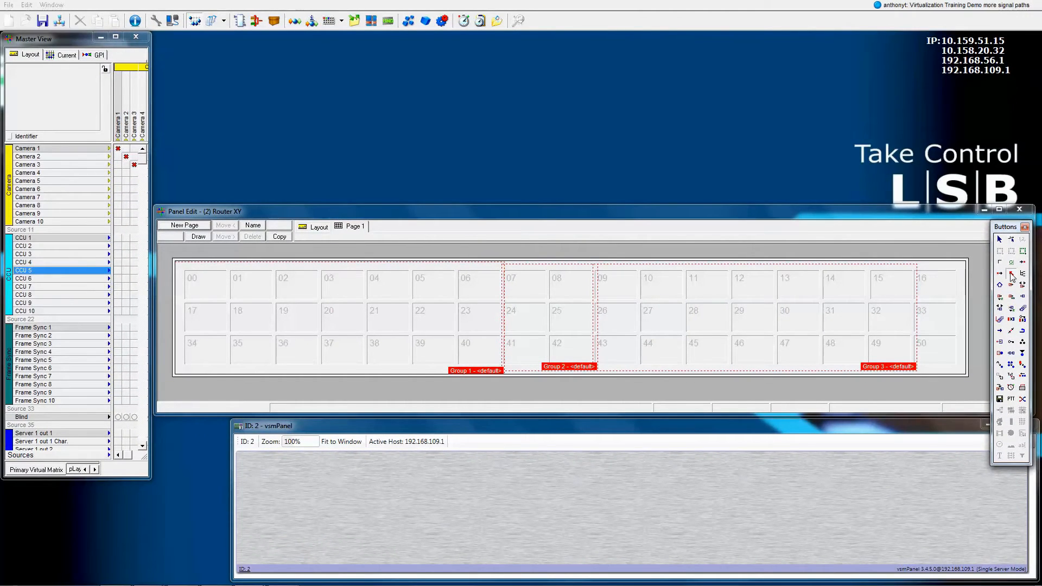
click(574, 353)
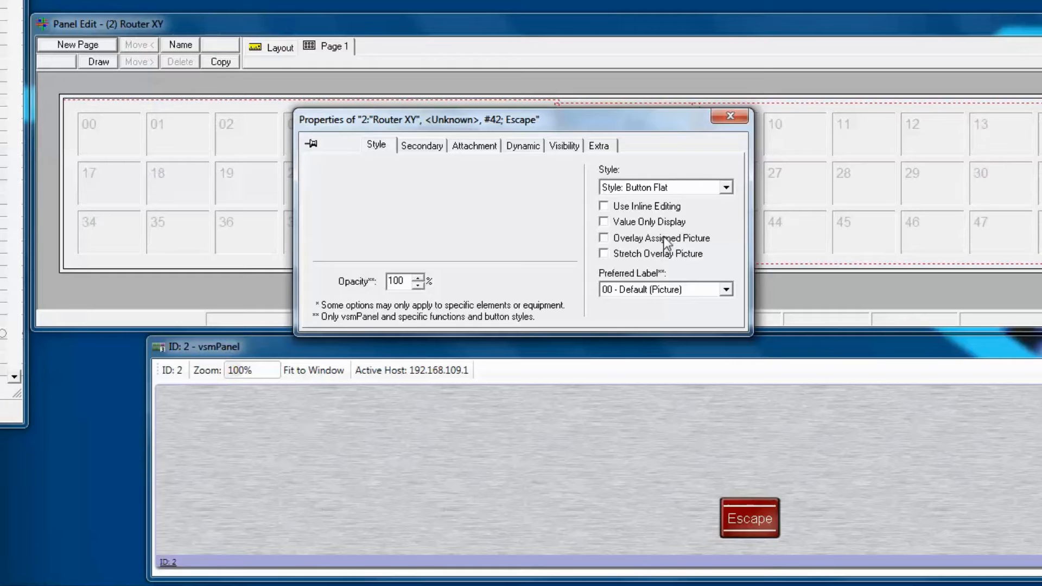
click(723, 116)
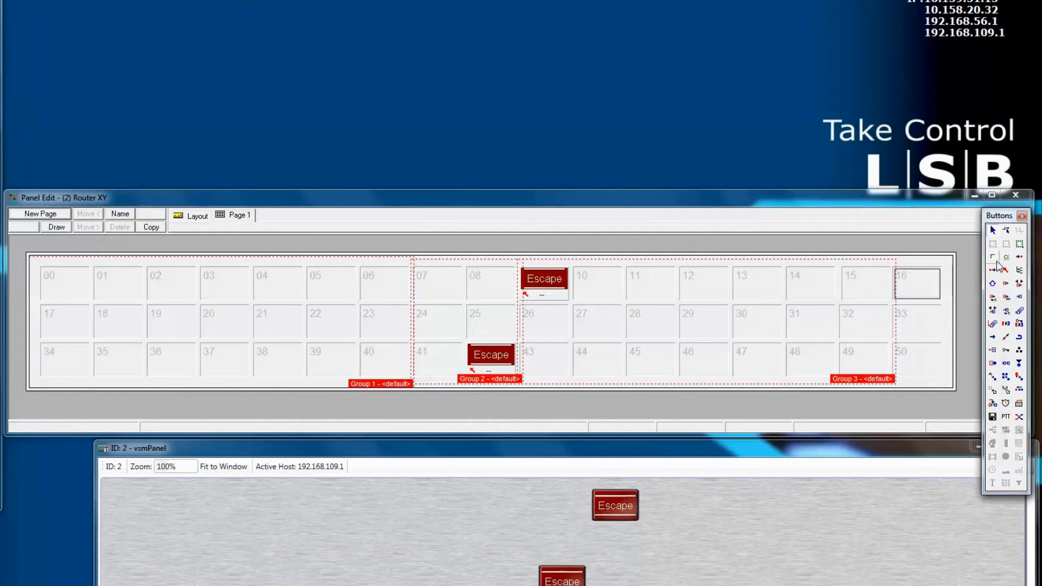
Place a Generic button on position 16, outside the groups, and move its properties window clear of the panel editor.
click(1006, 257)
click(927, 277)
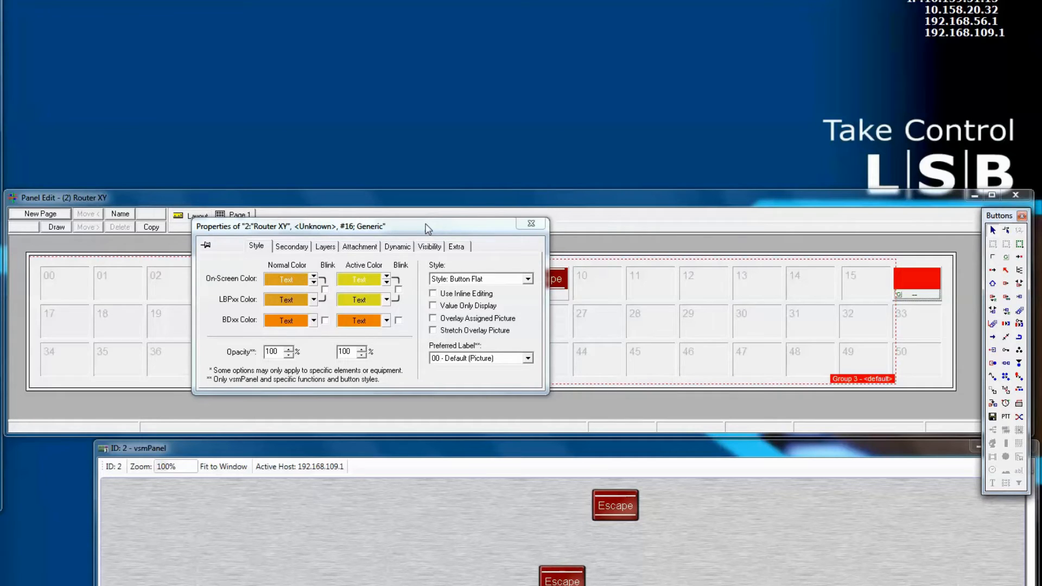
drag(428, 228, 239, 18)
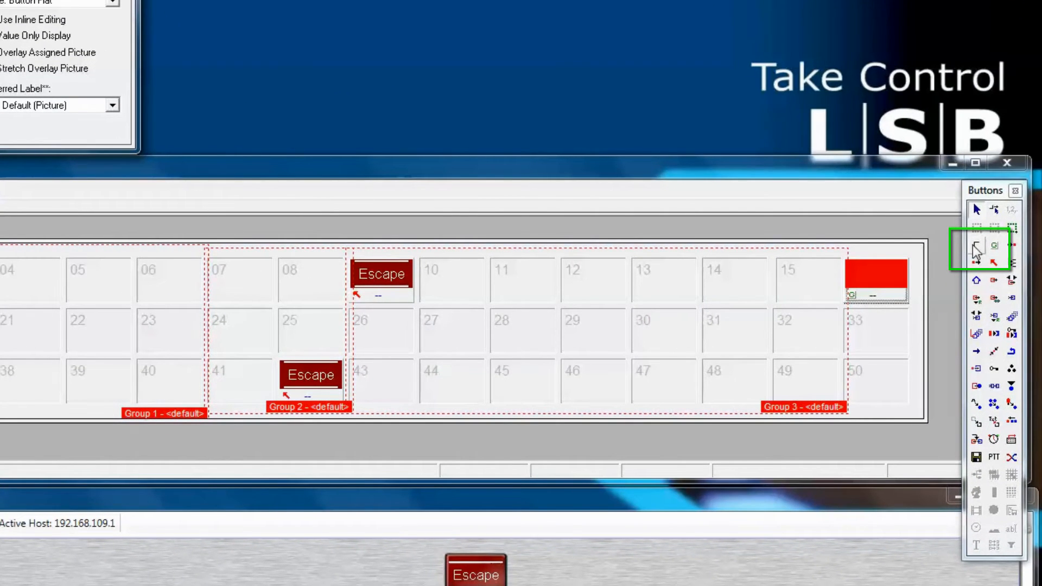
Clear the Generic button on position 16 and the Escape button on position 09 using the Blank function.
click(975, 247)
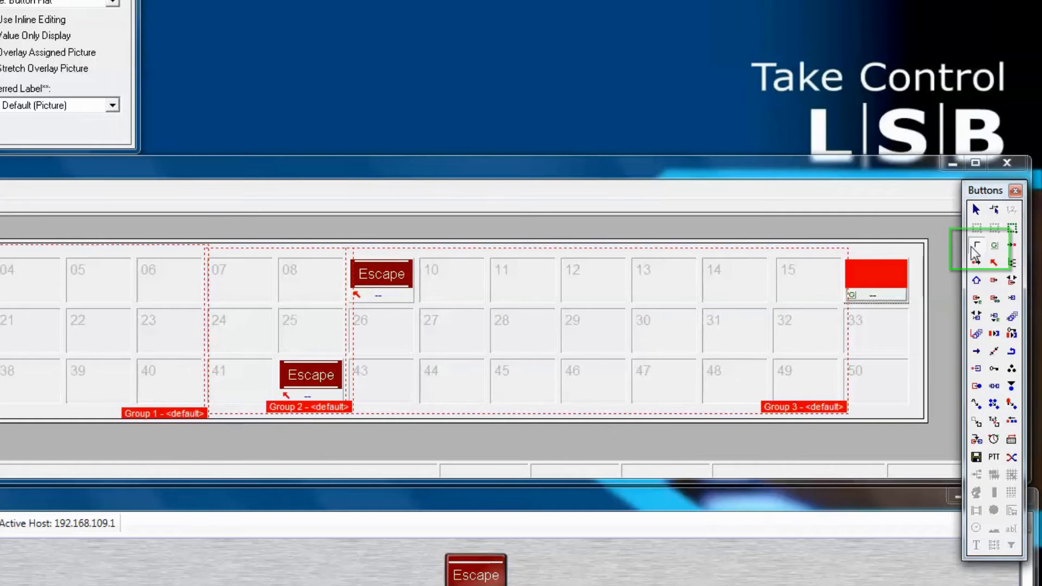
click(877, 275)
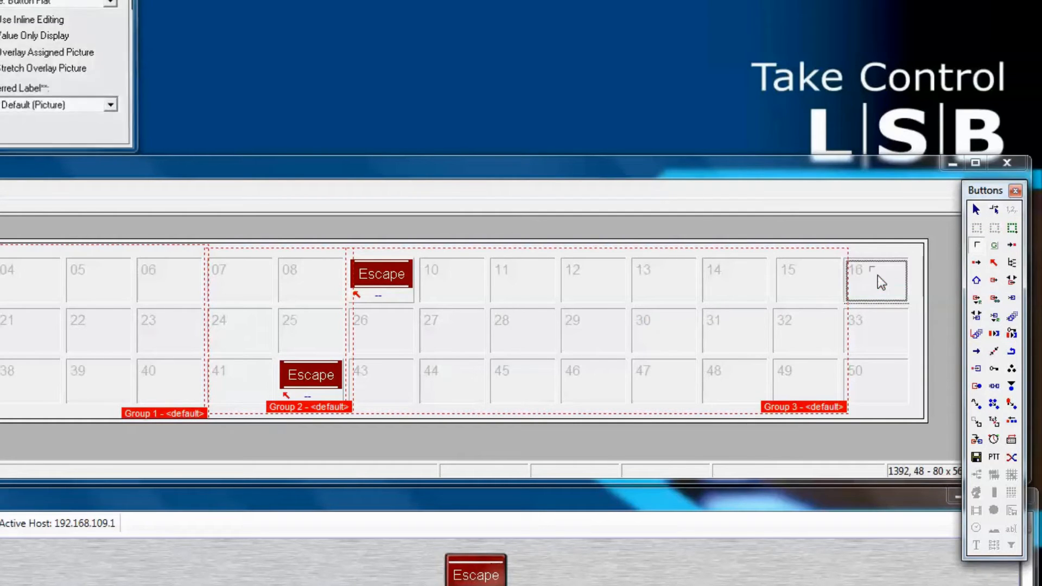
click(378, 282)
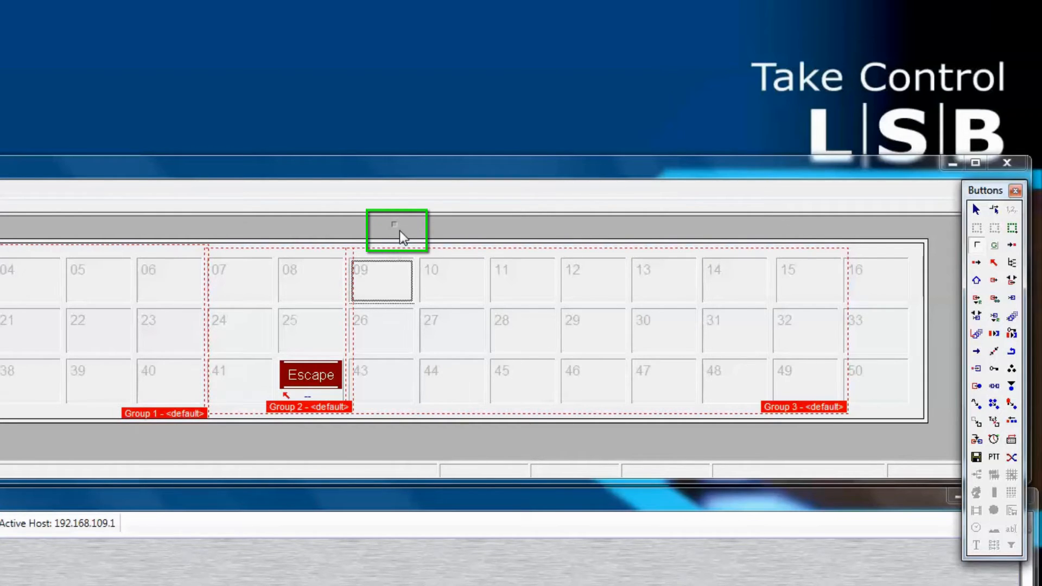
key(Escape)
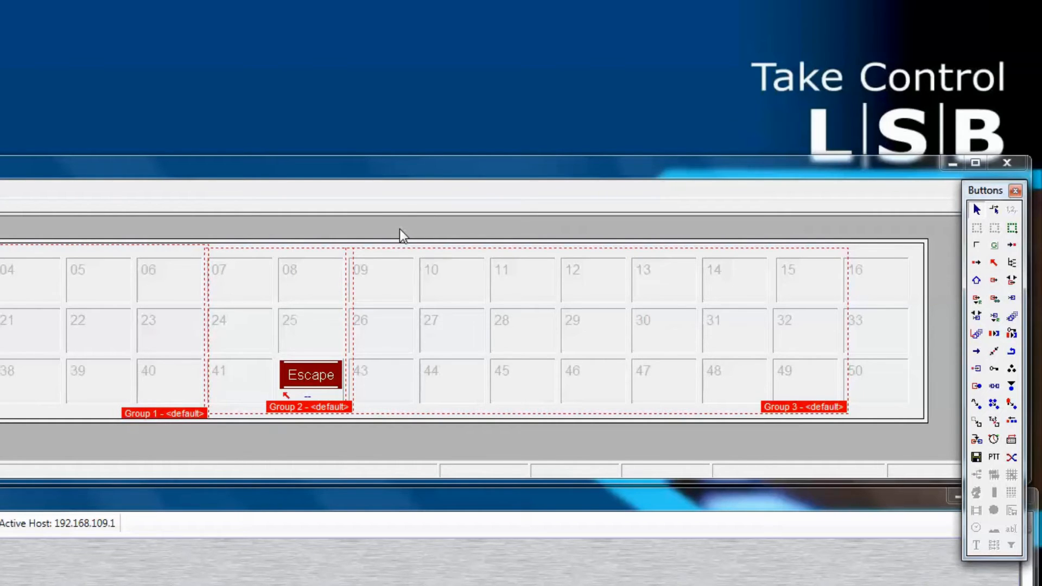
Place Generic buttons on positions 09, 27, 45, 29 and 13 in Group 3 in one pass.
click(994, 245)
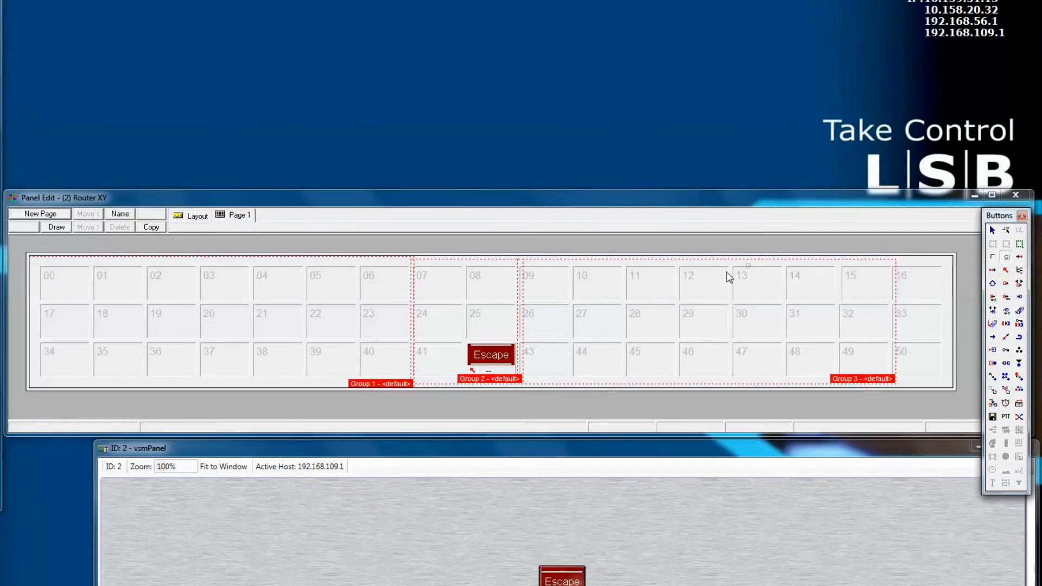
click(545, 293)
click(591, 325)
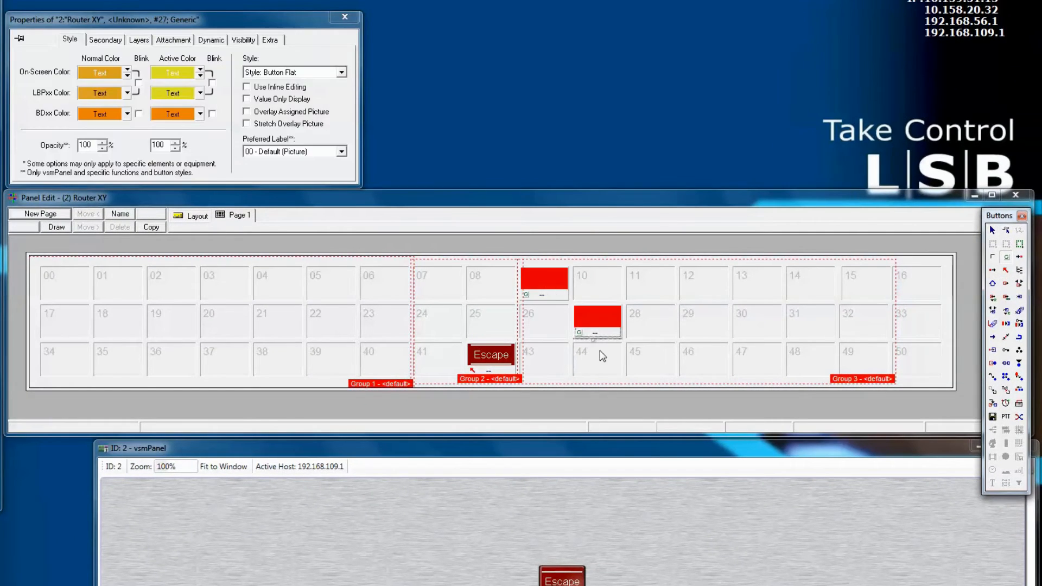
click(649, 361)
click(695, 322)
click(770, 274)
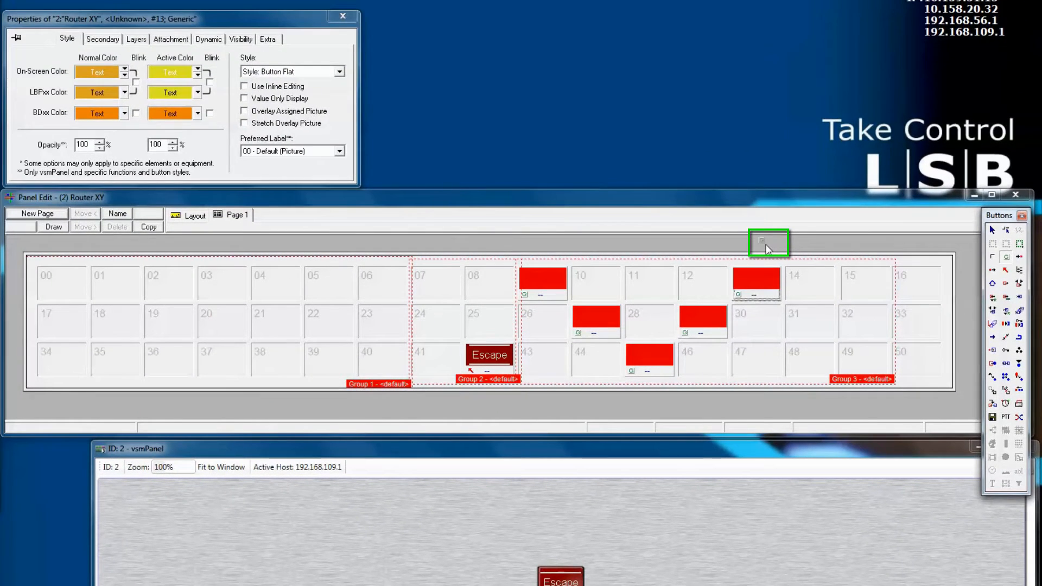
key(Escape)
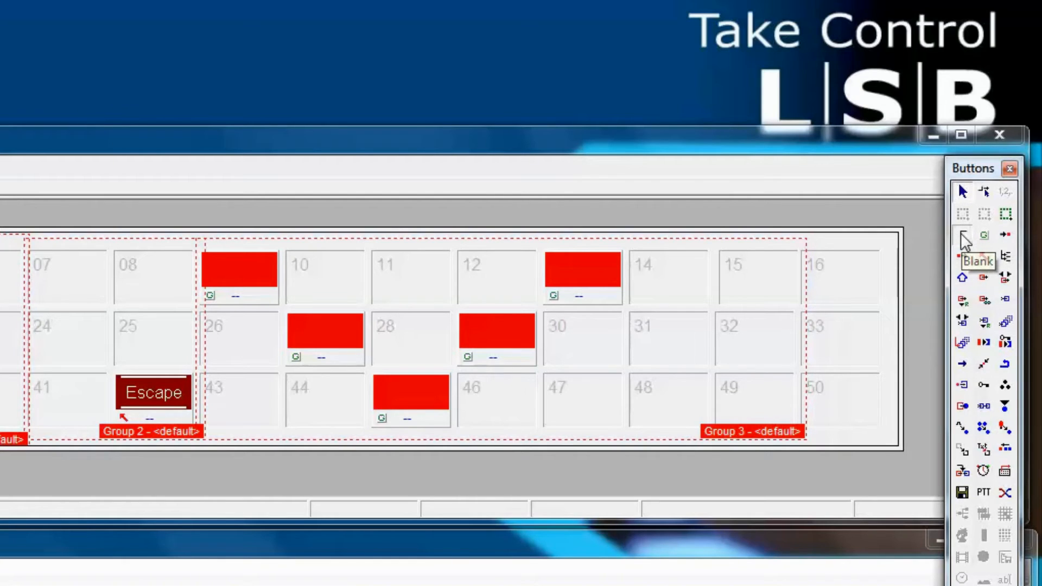
Blank out the Generic buttons on positions 09, 27, 45, 29 and 13.
click(962, 238)
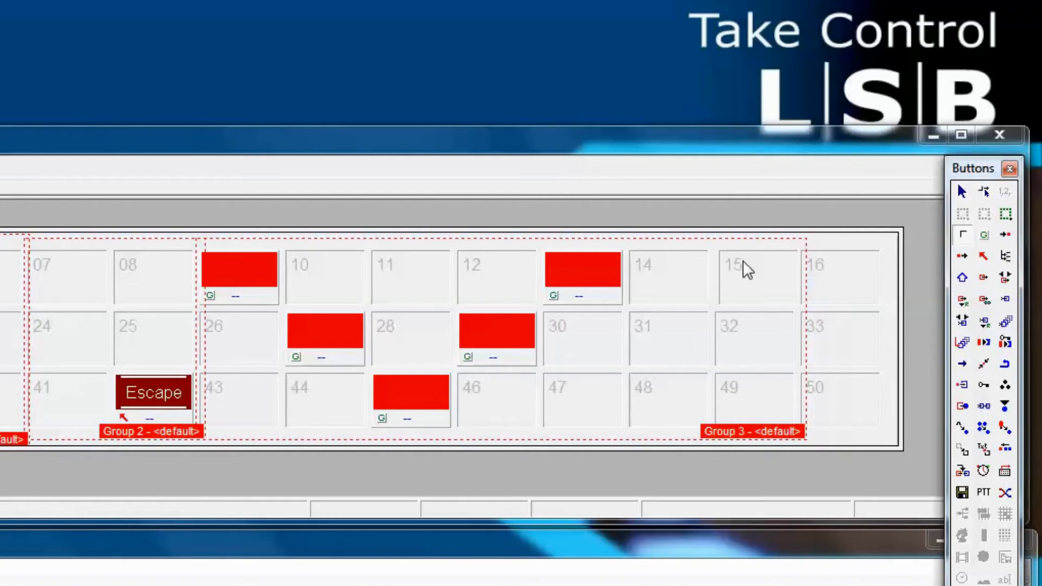
click(263, 278)
click(333, 327)
click(429, 400)
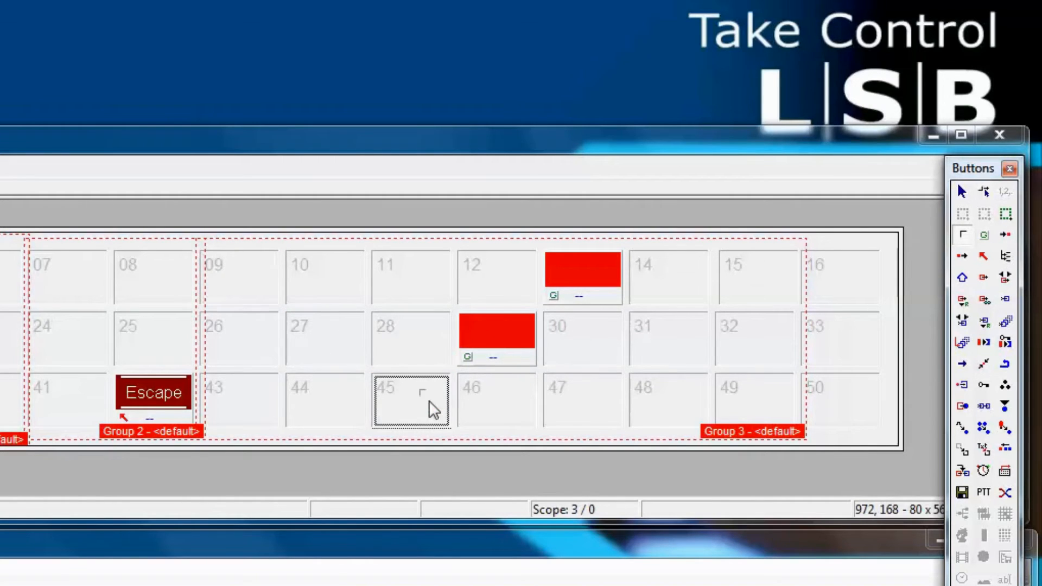
click(491, 340)
click(553, 272)
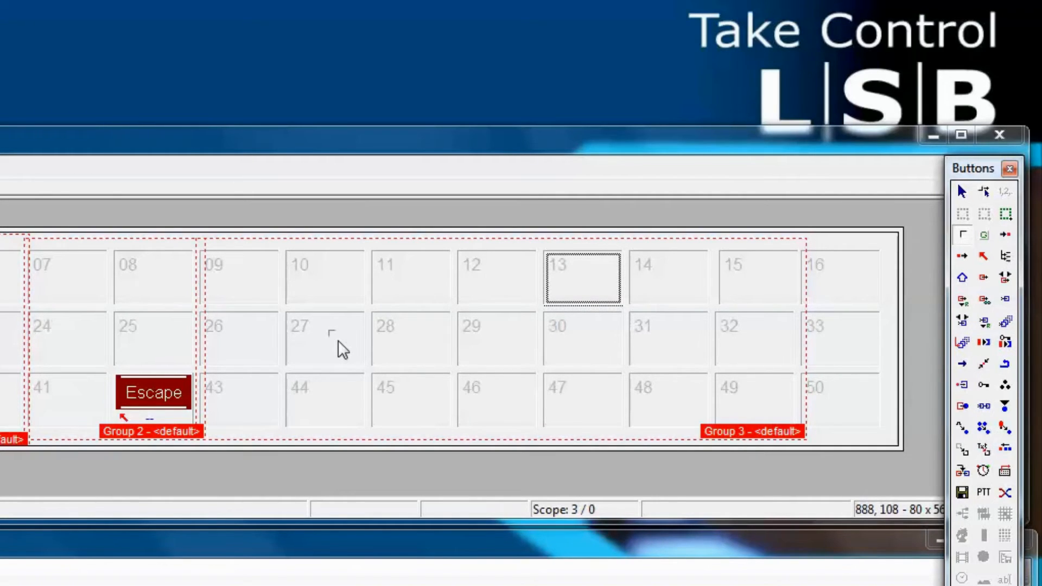
key(Escape)
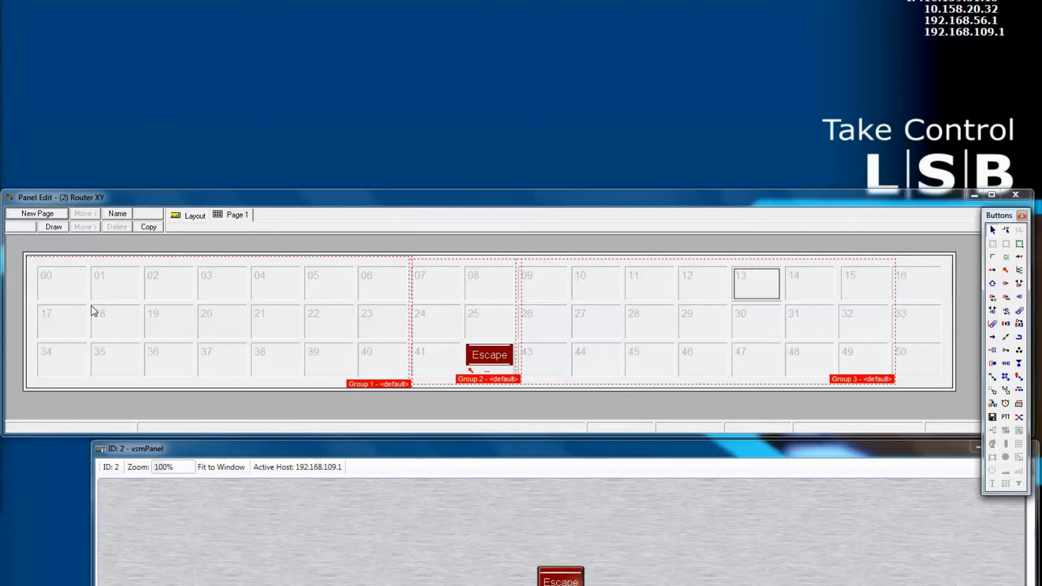
Place Generic buttons on positions 00, 07 and 09, the first position of each of the three groups.
click(1007, 260)
click(74, 291)
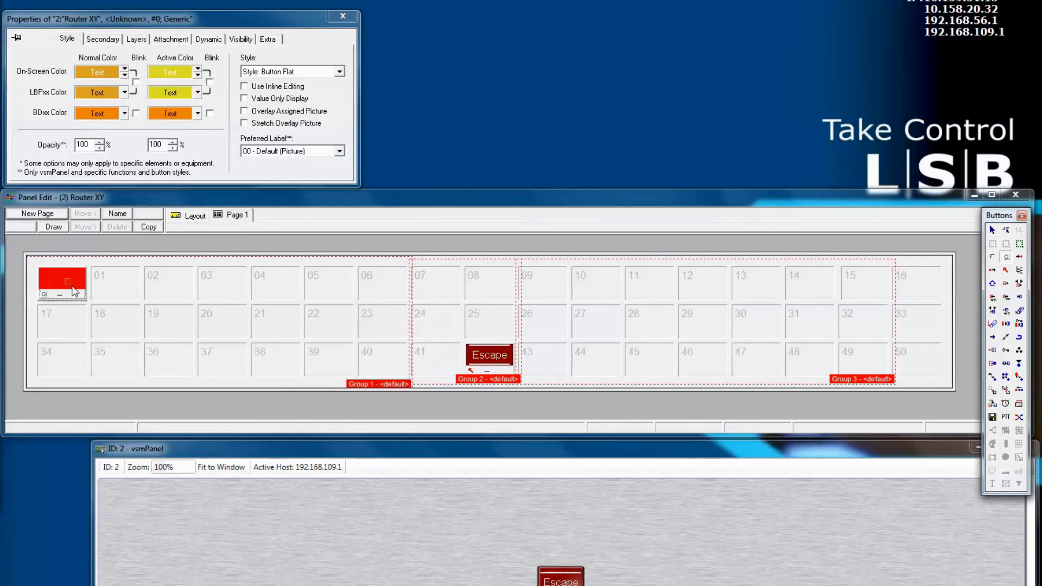
click(437, 282)
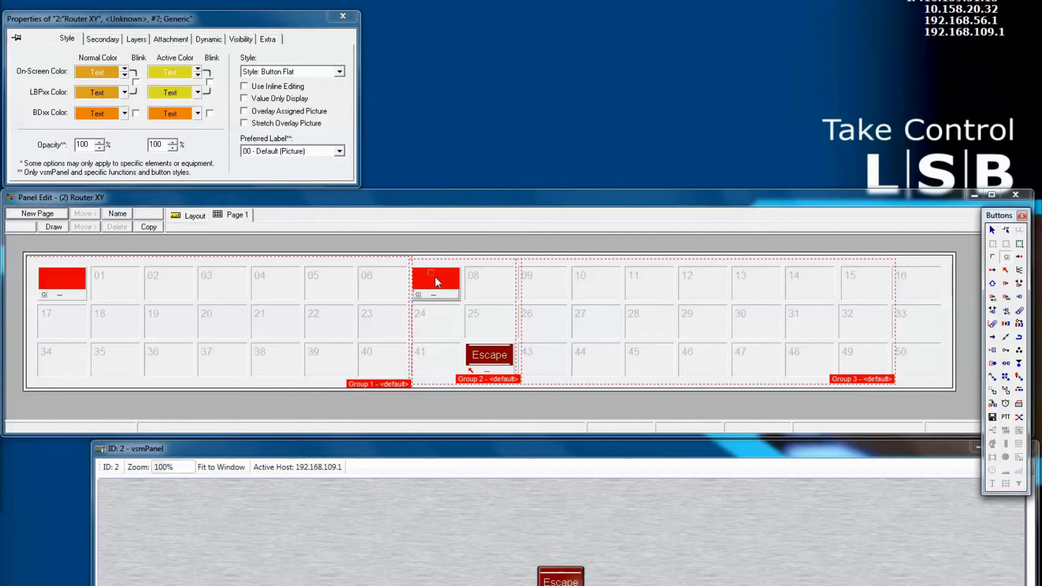
click(543, 284)
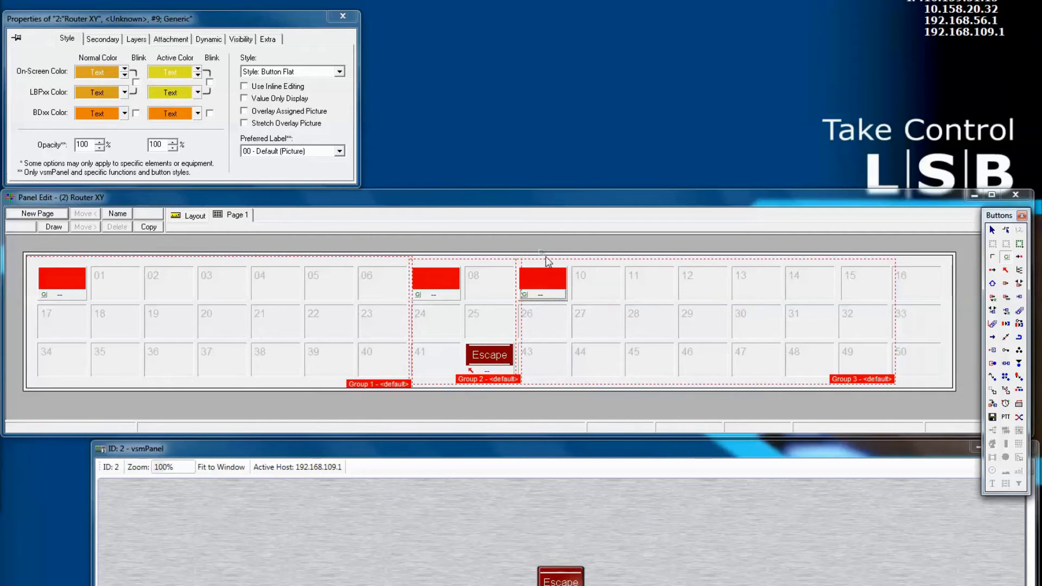
click(548, 262)
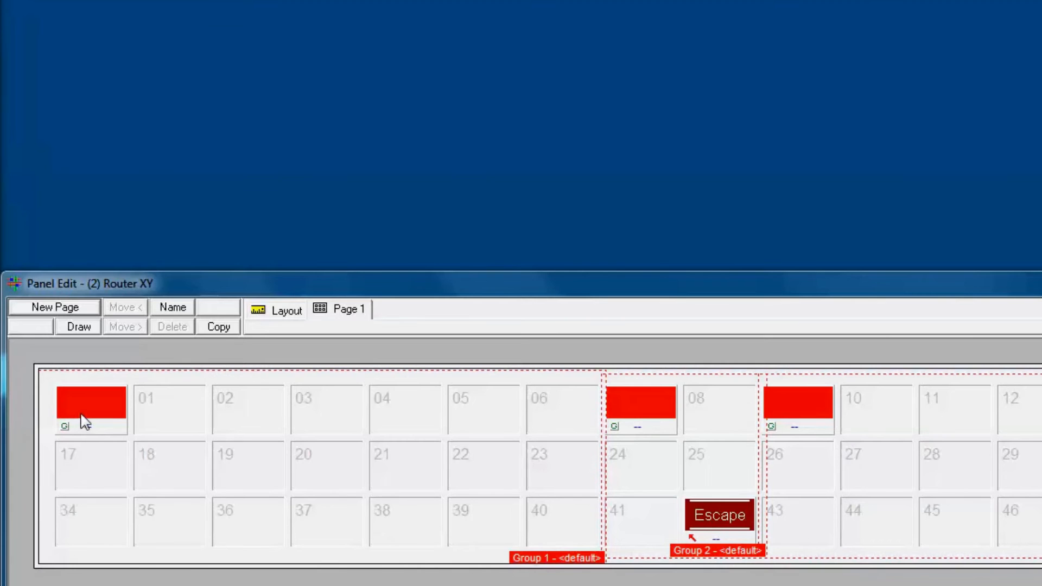
Label the Generic button on position 00 "Sources" through its 64x32 bitmap.
right_click(83, 421)
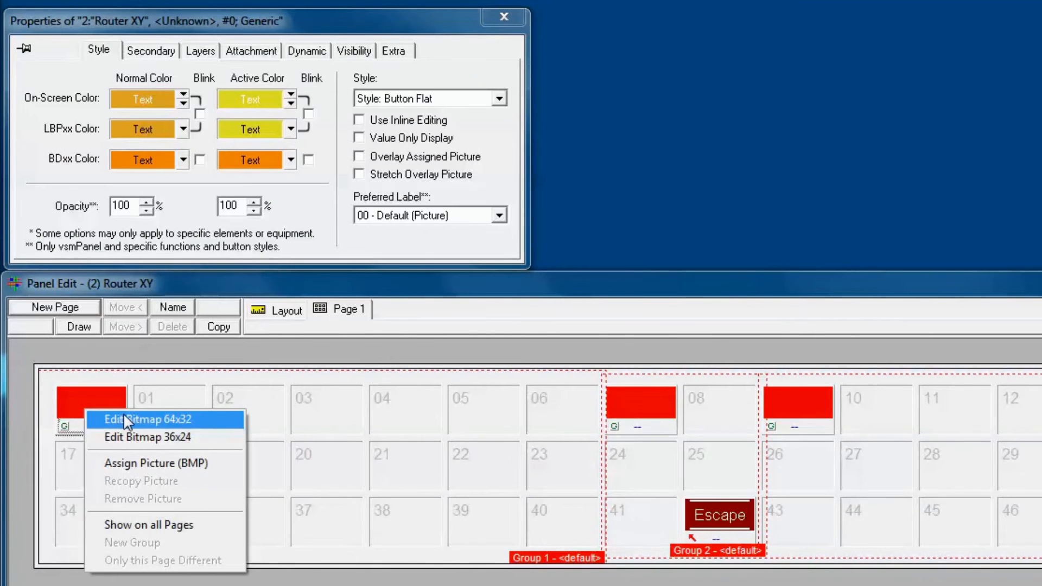
click(124, 420)
text(Sources)
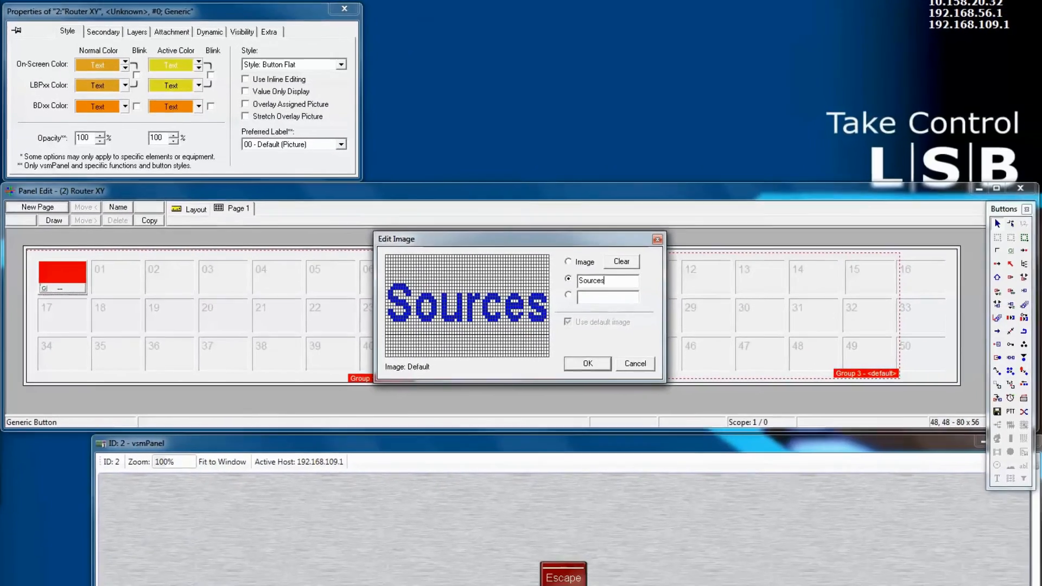
key(Return)
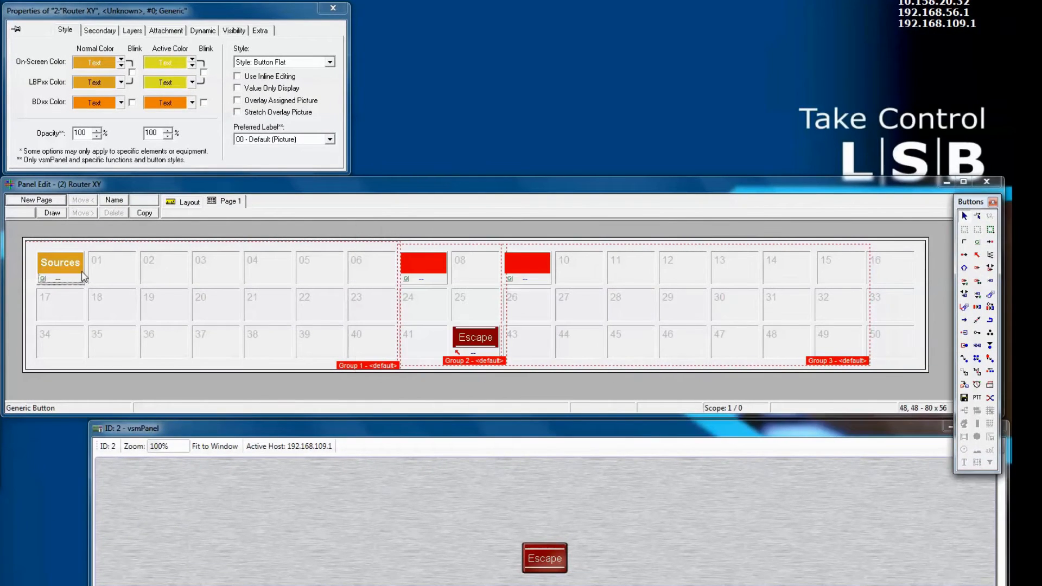
Label the Generic button on position 07 "Navigate" through its 64x32 bitmap.
click(411, 261)
right_click(410, 260)
click(421, 267)
text(Navigate)
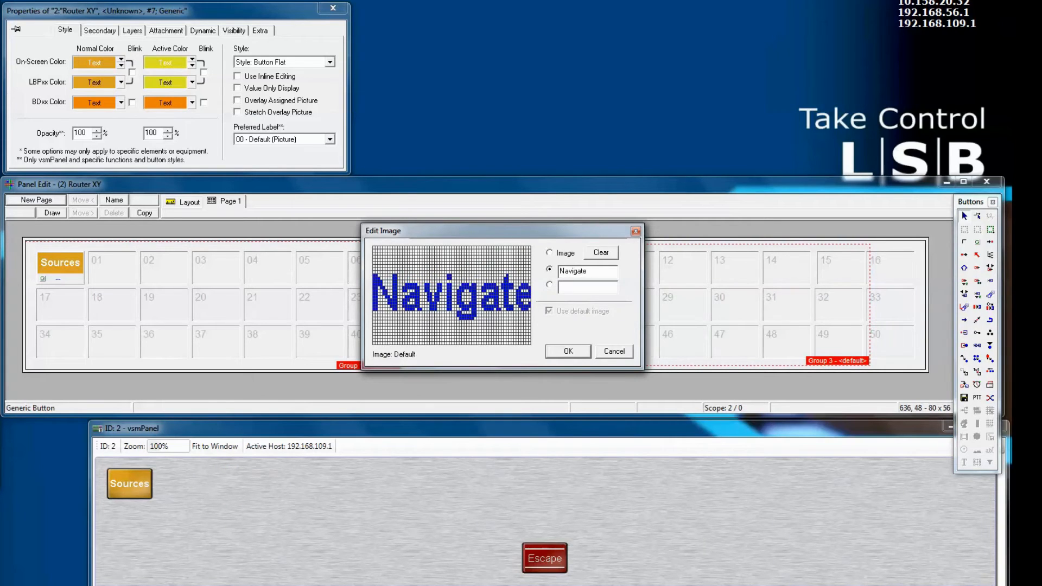
key(Return)
Label the Generic button on position 09 "Targets" through its 64x32 bitmap.
click(519, 265)
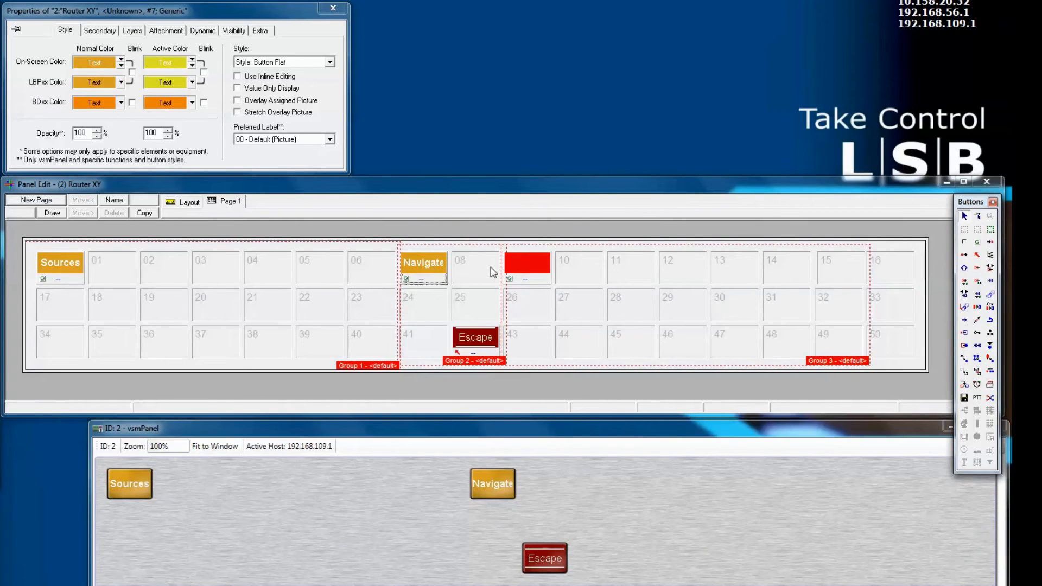
right_click(518, 267)
click(530, 274)
text(Targets)
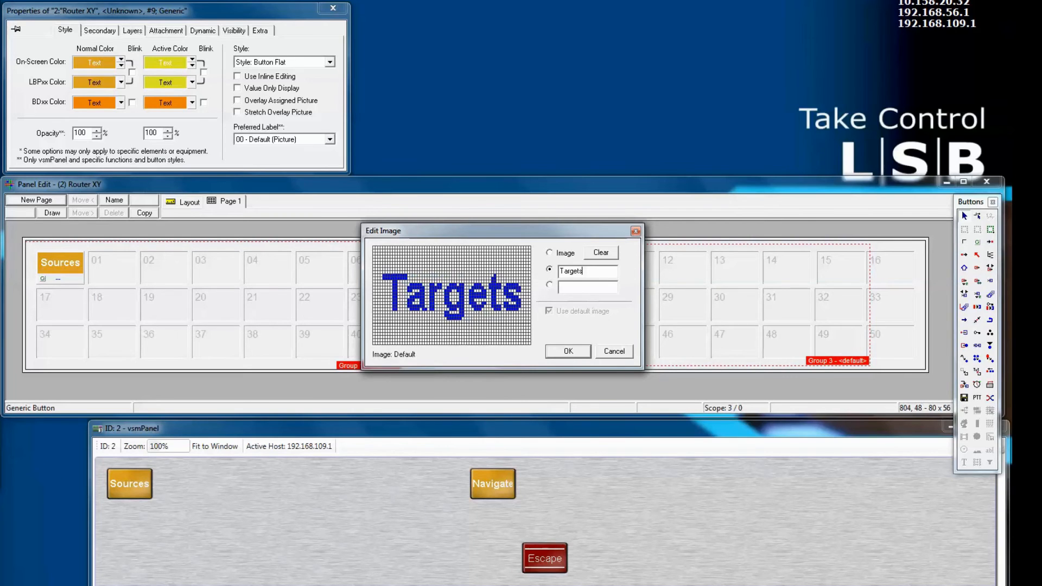
click(567, 351)
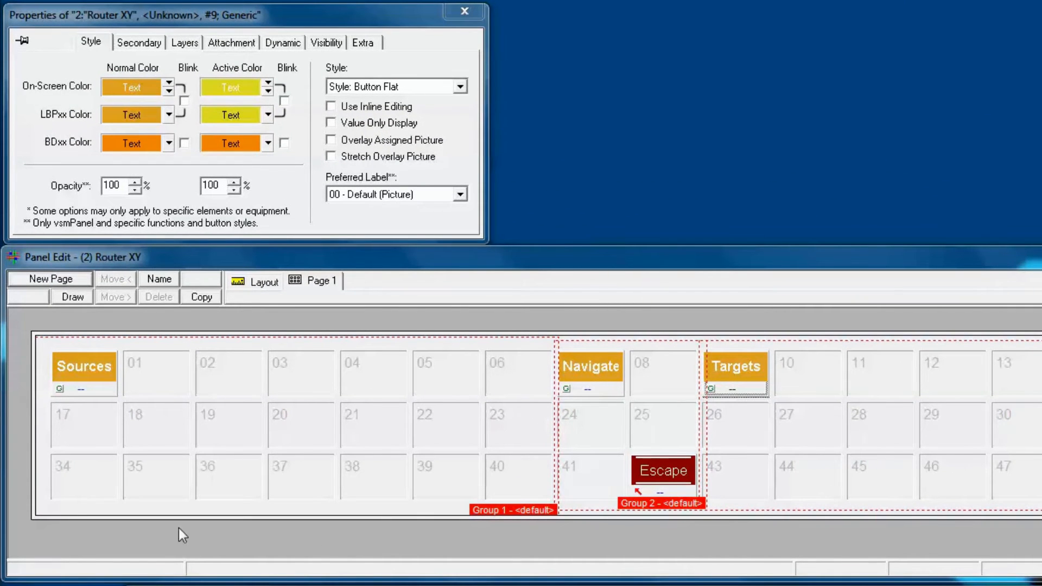
Try out different button styles on the Sources button, including Slider H and PPM, and return it to Button Flat.
click(85, 366)
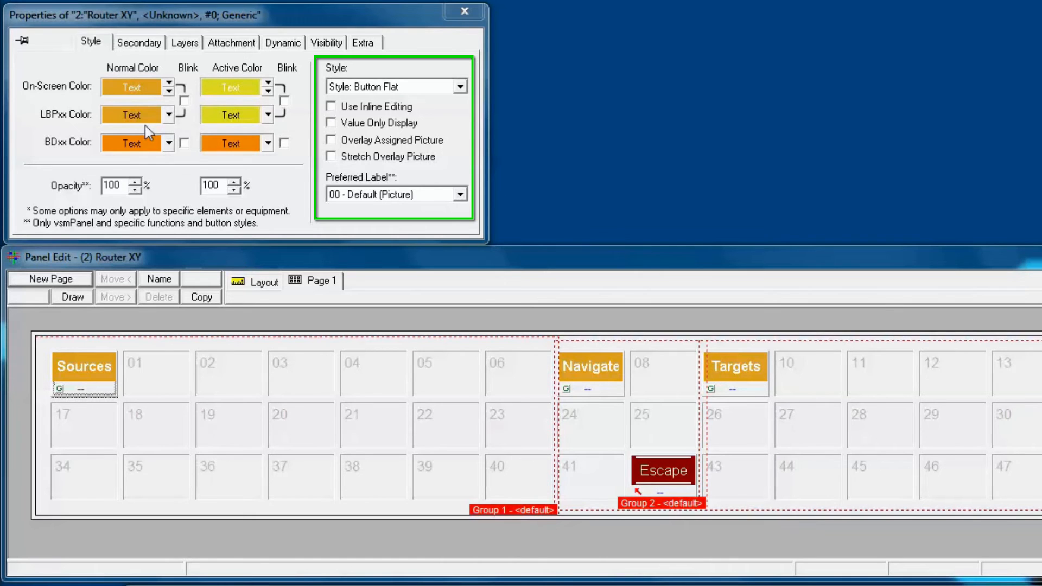
click(458, 87)
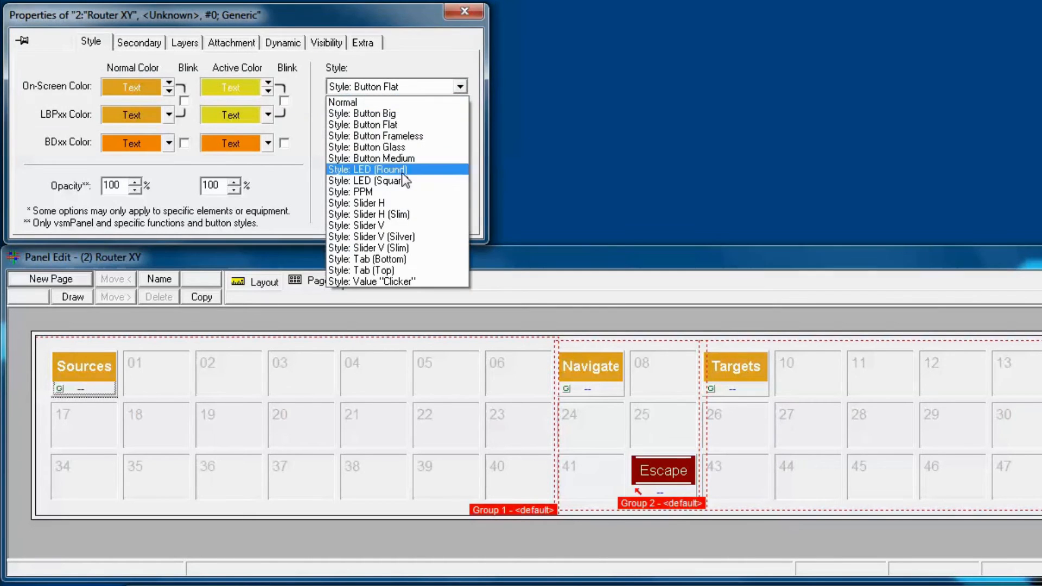
click(387, 202)
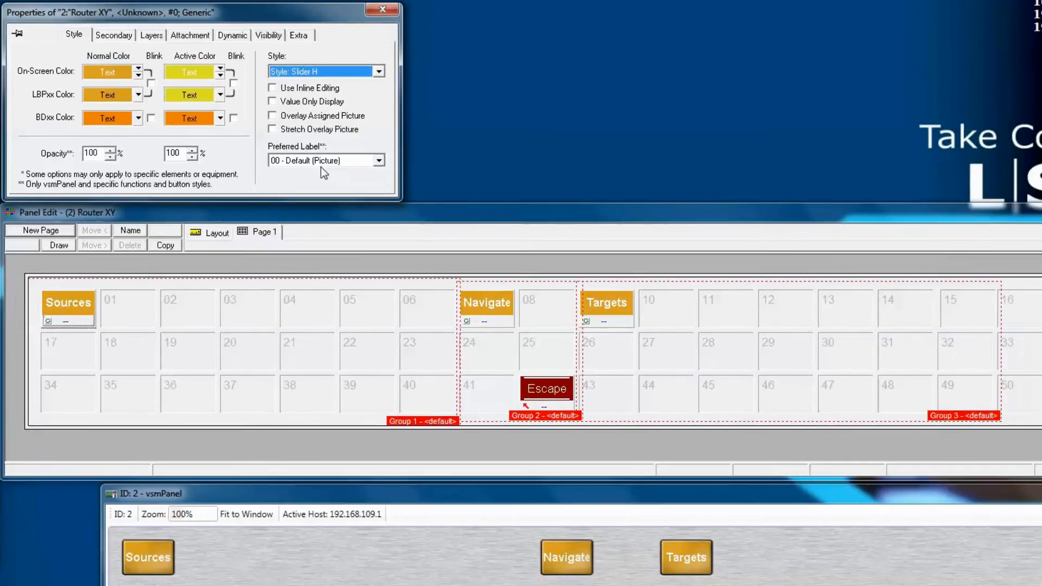
key(Up)
key(Up)
key(Down)
key(Down)
key(Down)
key(Down)
key(Down)
key(Down)
key(Down)
key(Down)
key(Down)
key(Down)
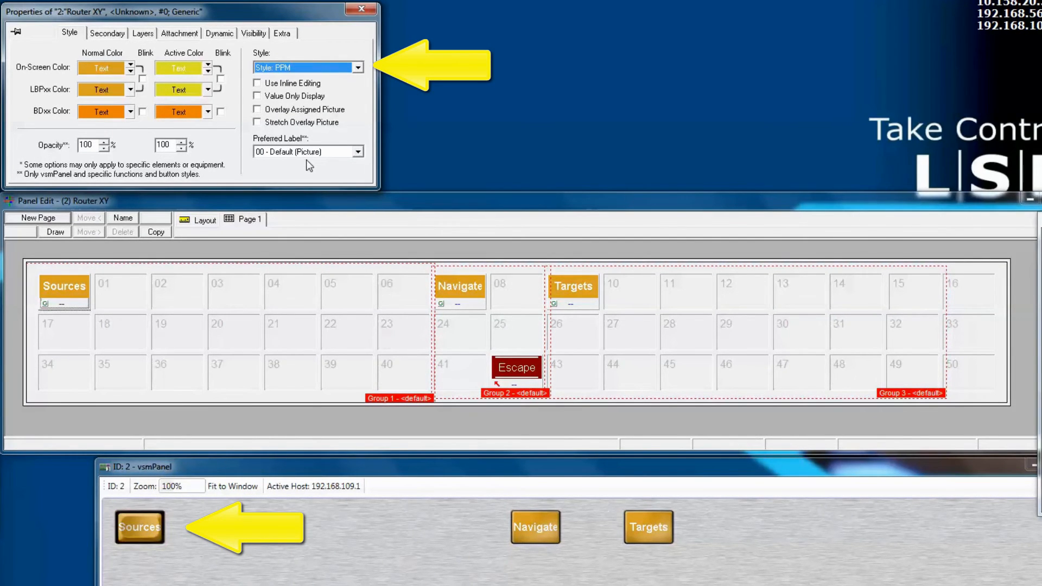
key(Up)
key(Up)
key(Up)
key(Up)
key(Up)
key(Up)
key(Up)
key(Up)
key(Up)
key(Up)
key(Down)
key(Down)
key(Down)
key(Down)
key(Down)
key(Up)
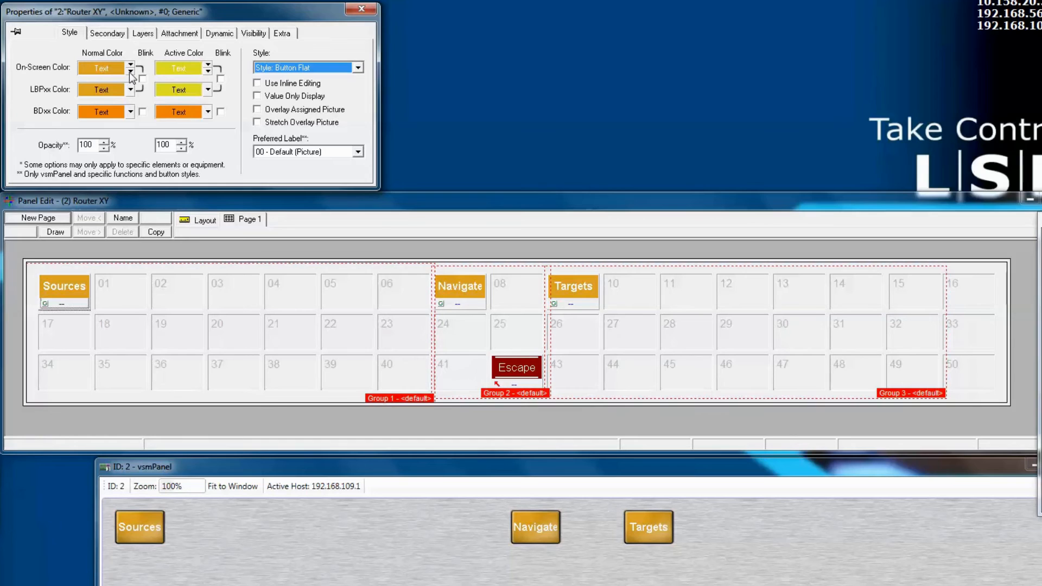
Set the normal on-screen color of the Sources button to purple and of the Targets button to dark green.
click(129, 73)
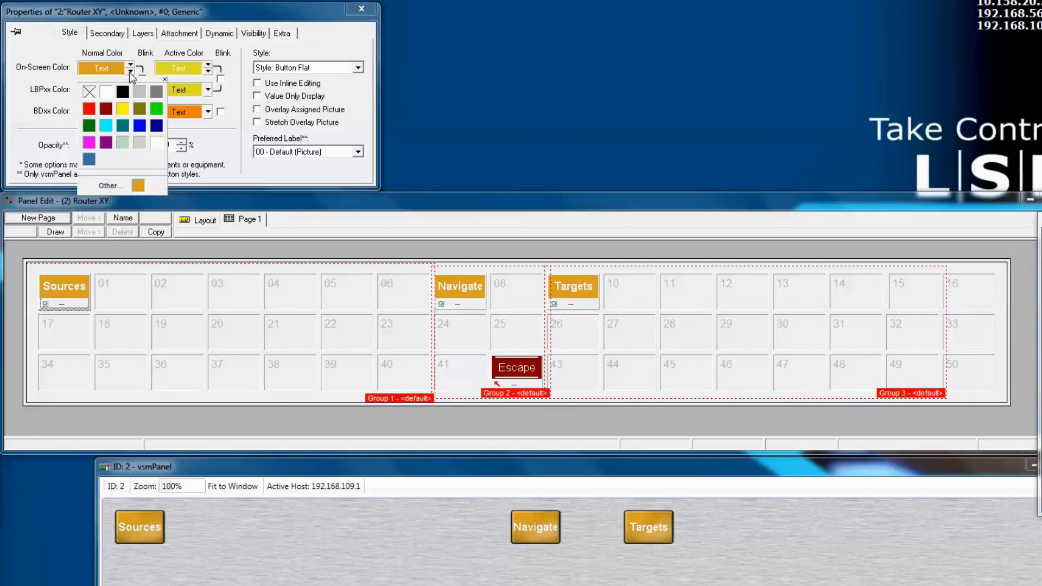
click(106, 143)
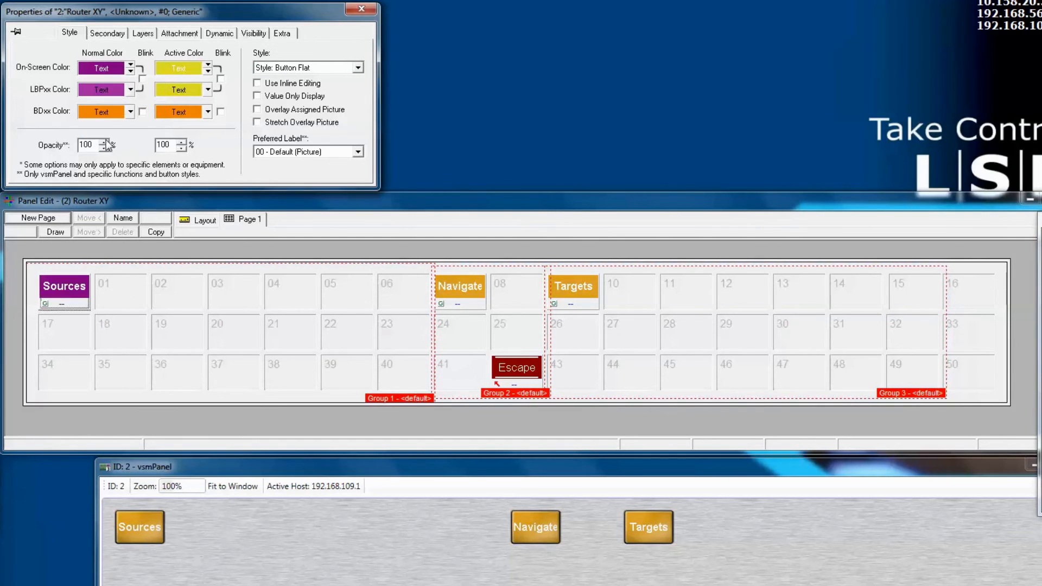
click(578, 288)
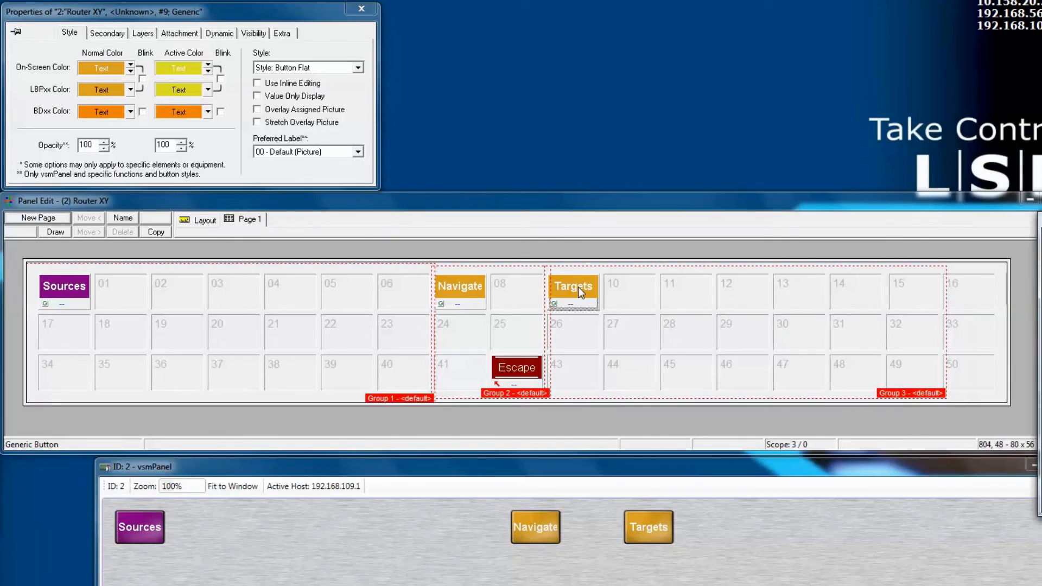
click(129, 73)
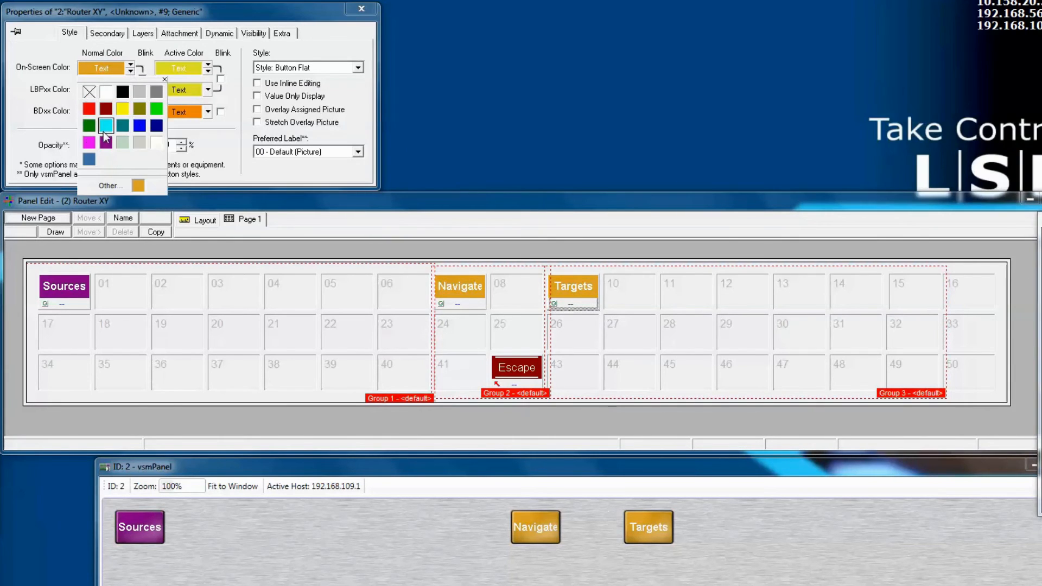
click(89, 126)
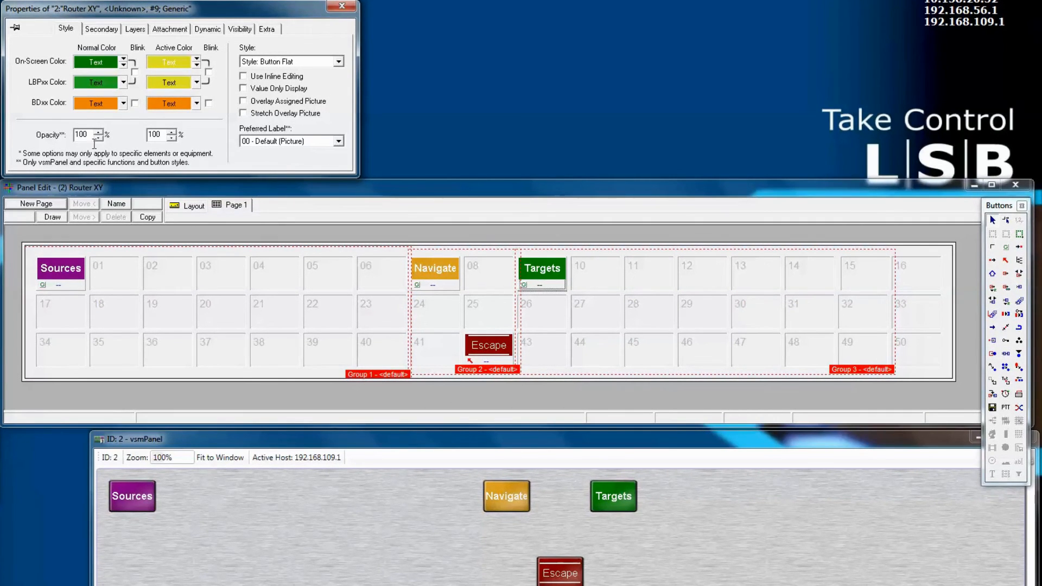
Fill Group 1 with Generic buttons on positions 01 to 06, 18 to 23 and 35 to 40.
click(1007, 248)
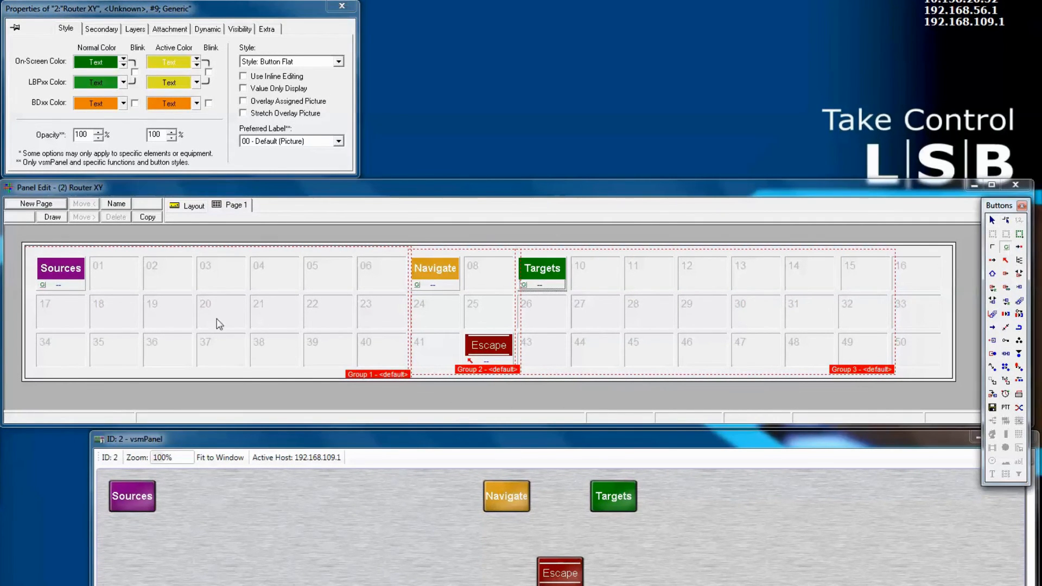
click(108, 273)
click(163, 277)
click(231, 277)
click(267, 277)
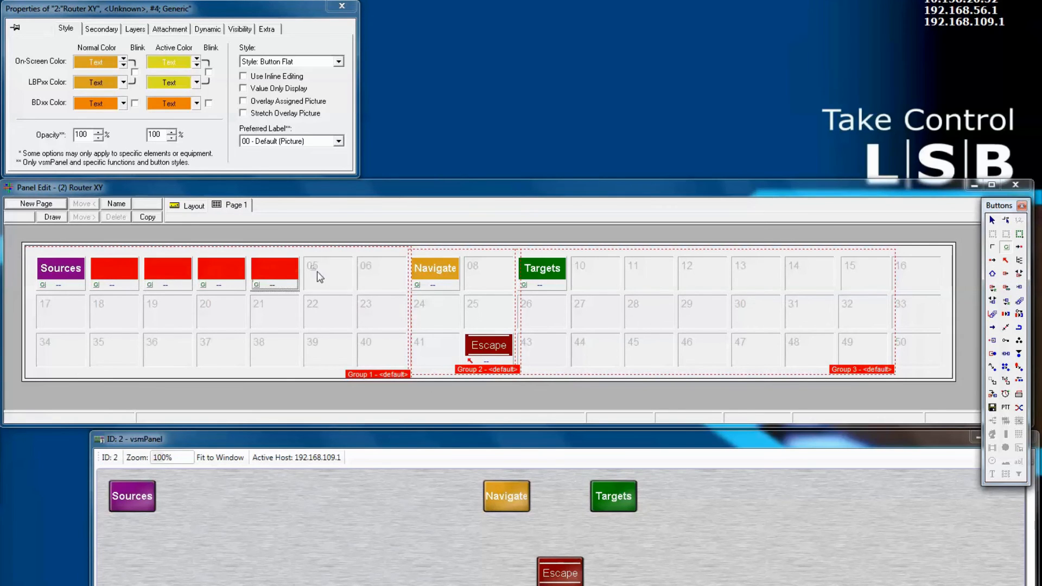
click(319, 273)
click(377, 282)
click(374, 323)
click(326, 322)
click(271, 323)
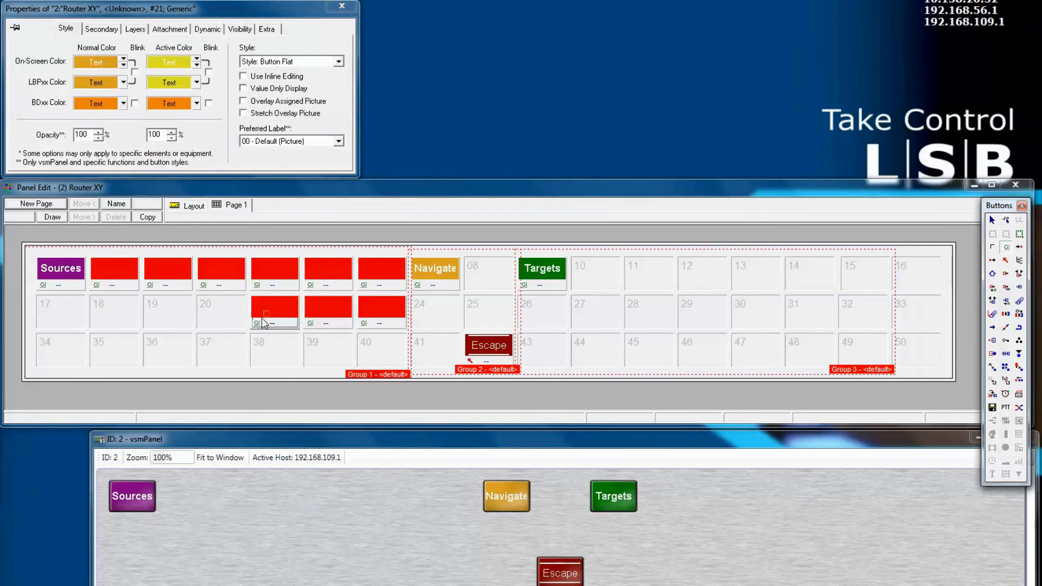
click(210, 325)
click(169, 314)
click(114, 314)
click(114, 350)
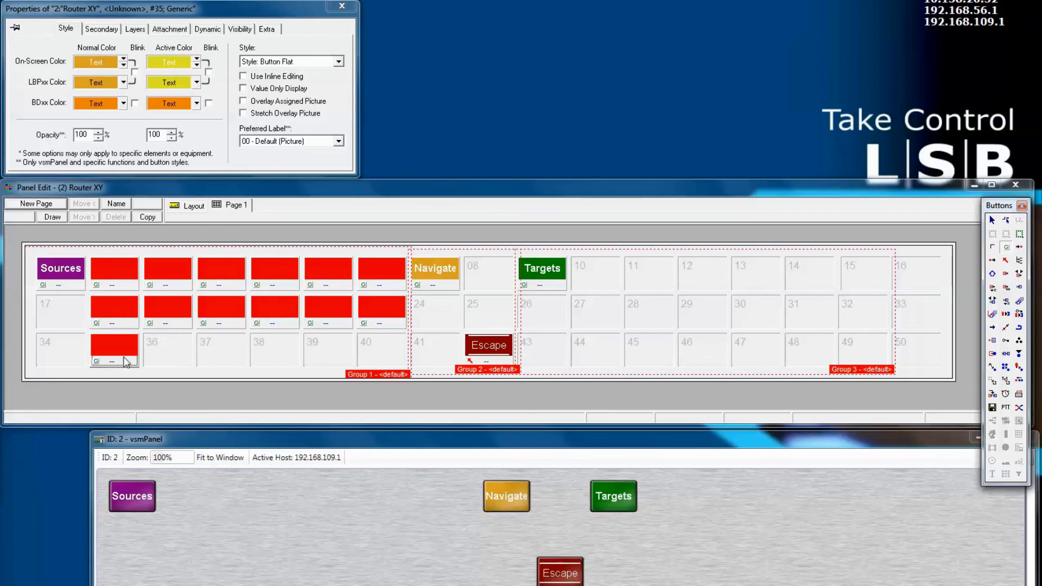
click(168, 350)
click(223, 350)
click(274, 348)
click(326, 350)
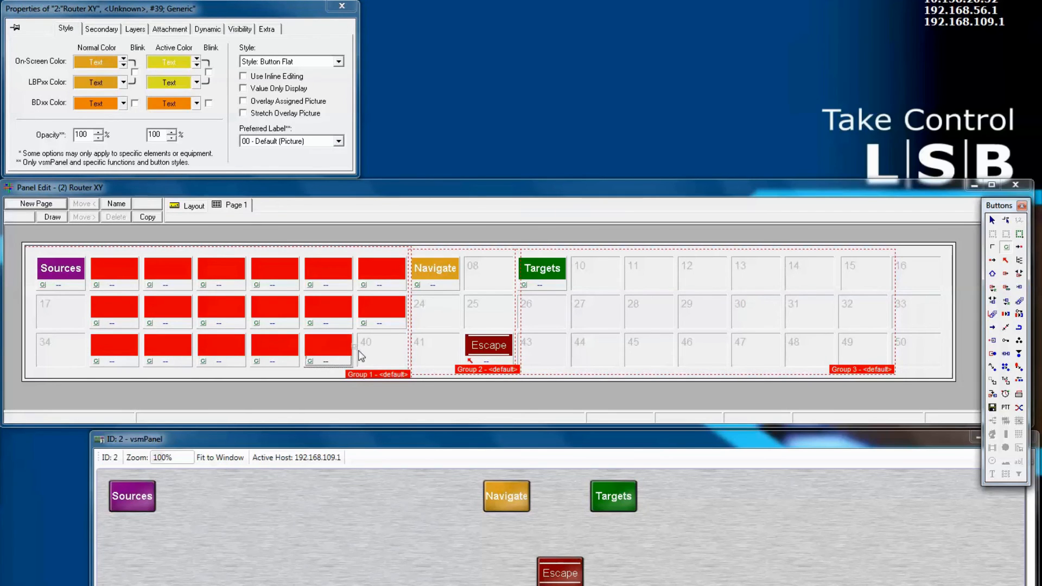
click(369, 354)
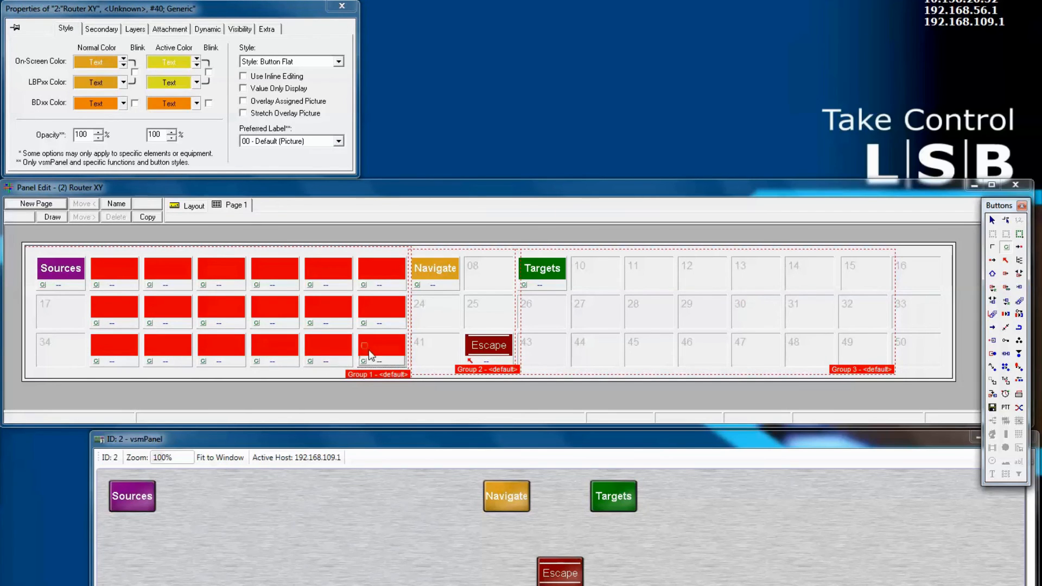
Fill Group 3 with Generic buttons on positions 10 to 15, 27 to 32 and 44 to 49.
click(610, 285)
click(654, 287)
click(696, 280)
click(754, 279)
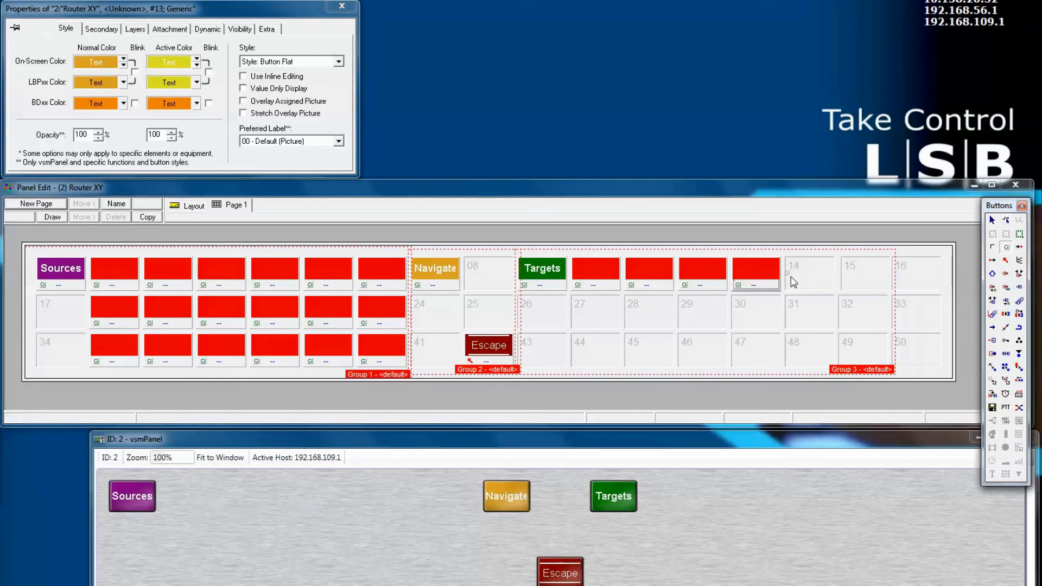
click(808, 279)
click(860, 283)
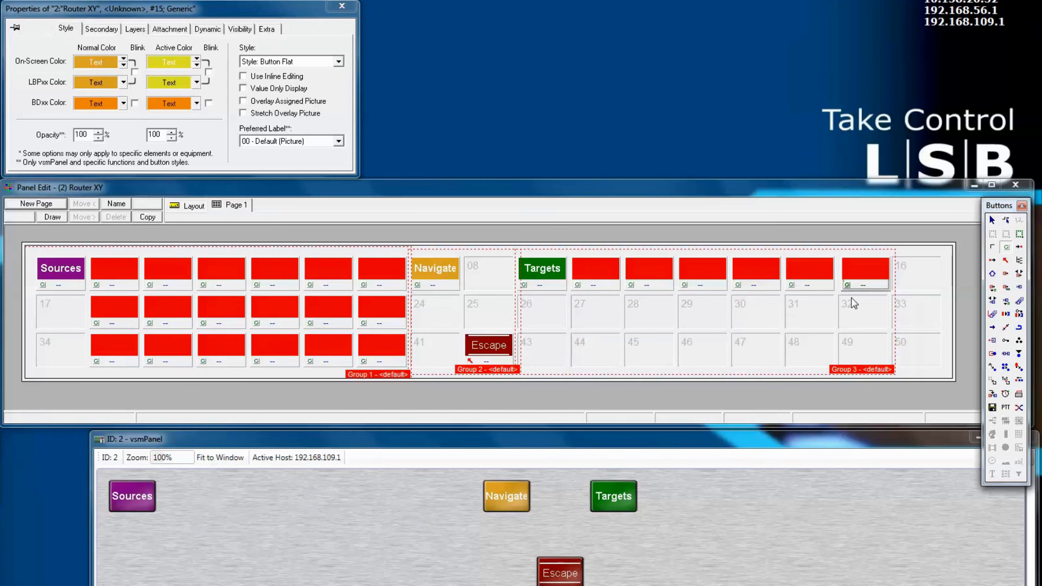
click(854, 310)
click(807, 318)
key(Escape)
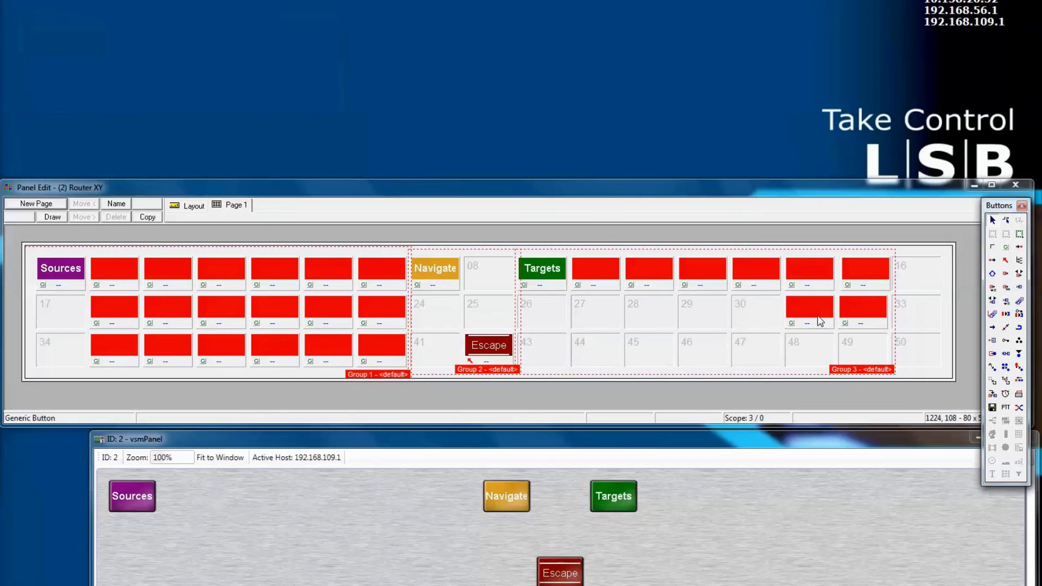
click(1006, 247)
click(745, 315)
click(700, 312)
click(649, 312)
click(597, 312)
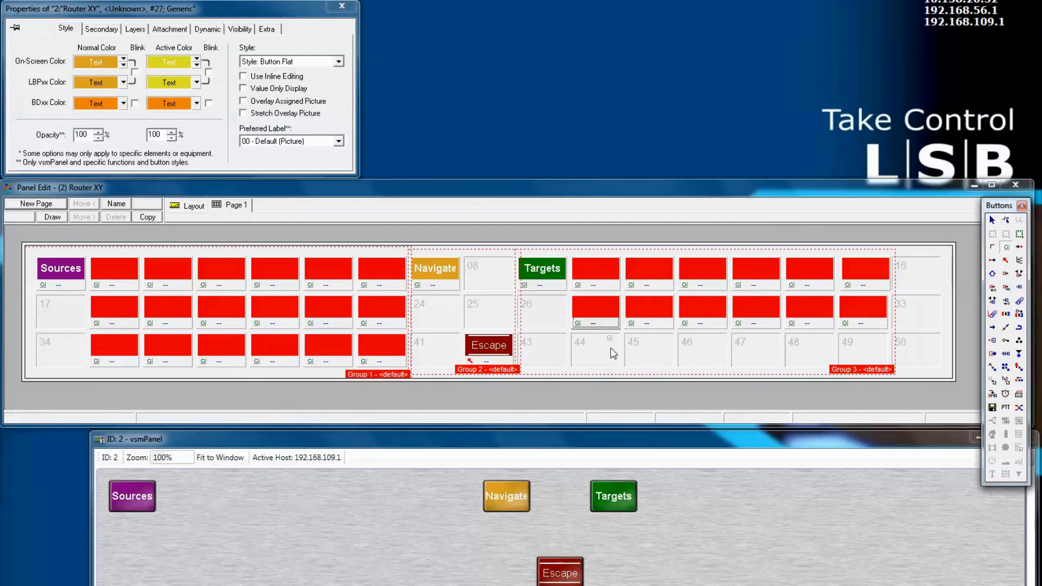
click(610, 347)
click(651, 357)
click(700, 354)
click(750, 353)
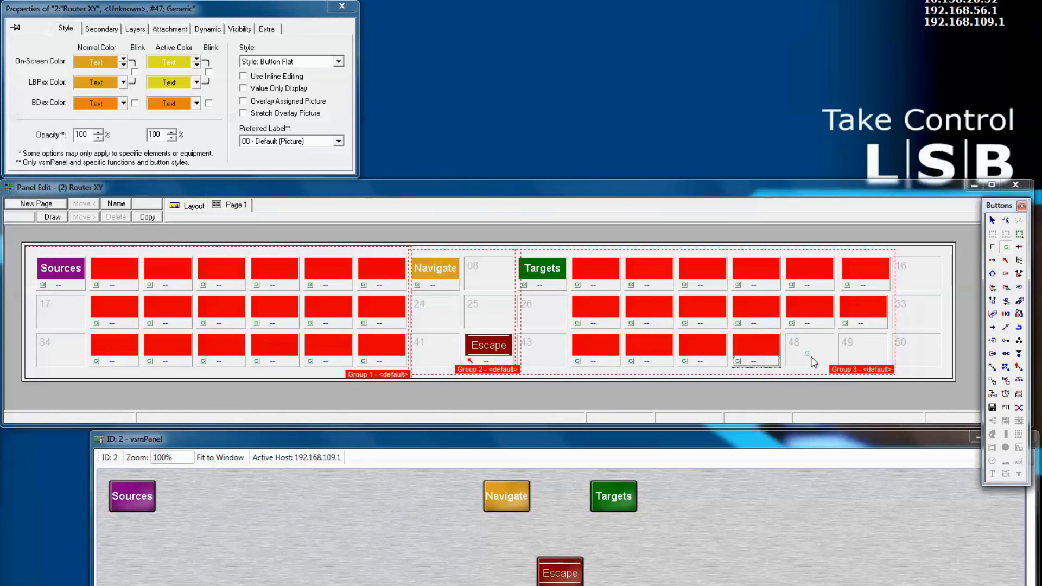
click(811, 354)
click(857, 353)
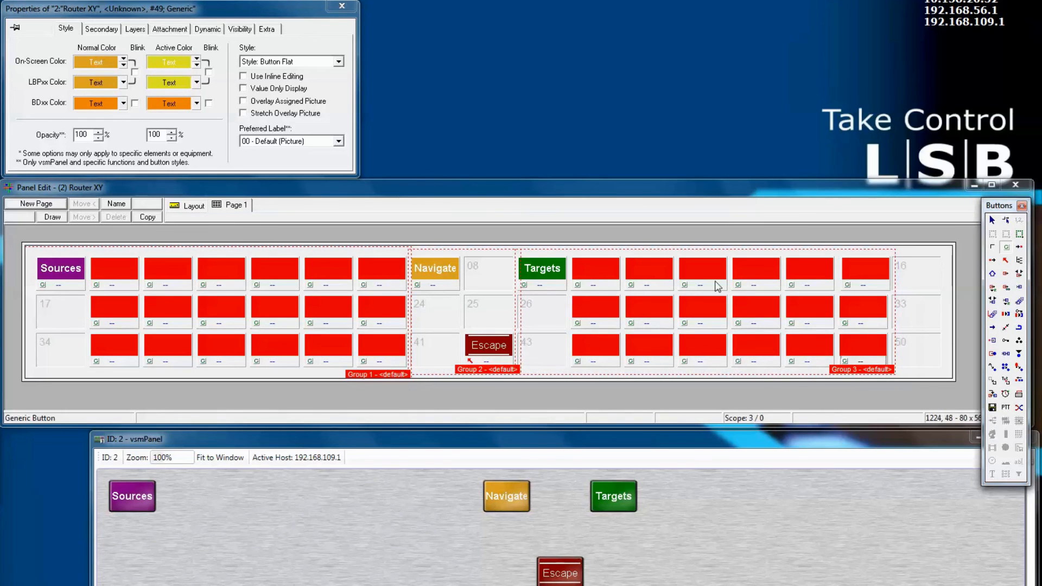
click(551, 337)
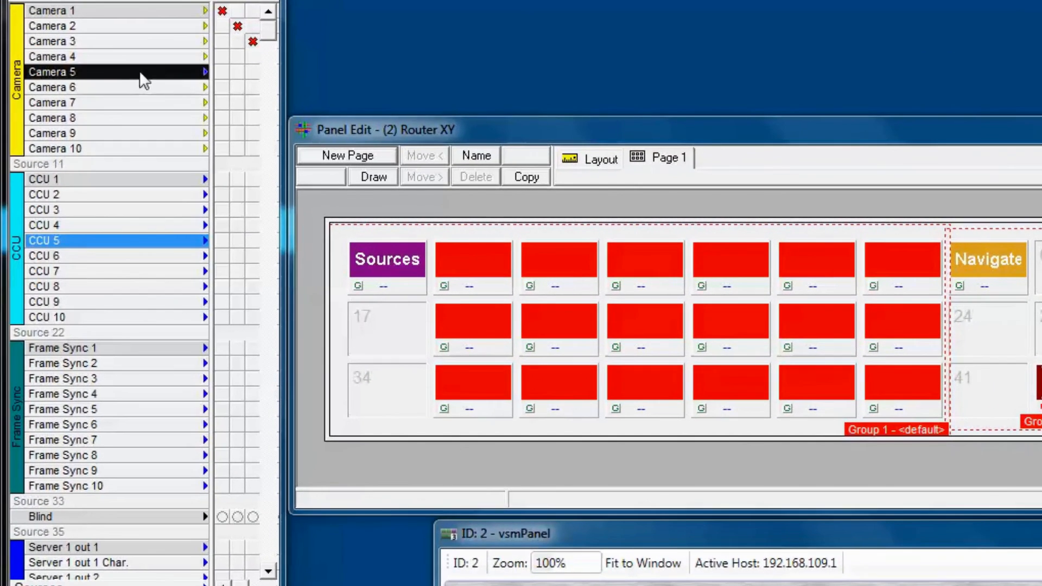
Label the Generic button directly beside Sources as Camera in its 64x32 bitmap.
click(22, 258)
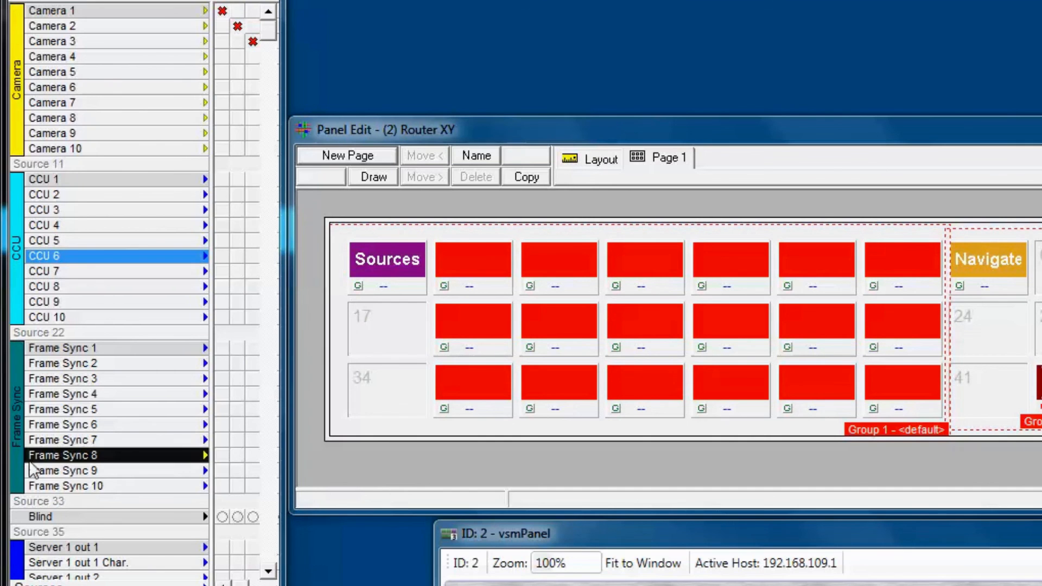
scroll(47, 516, down, 9)
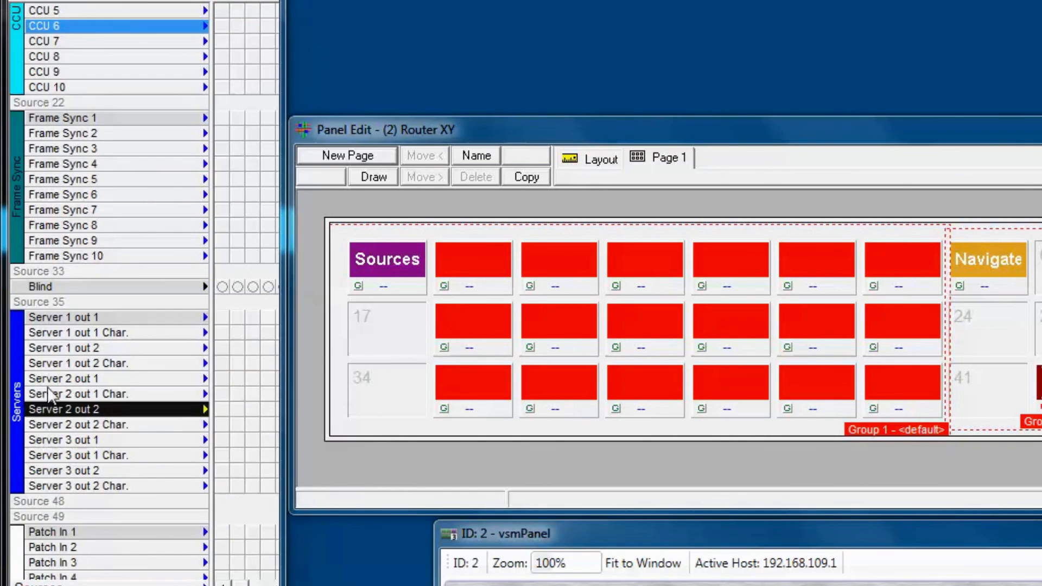
scroll(27, 466, down, 2)
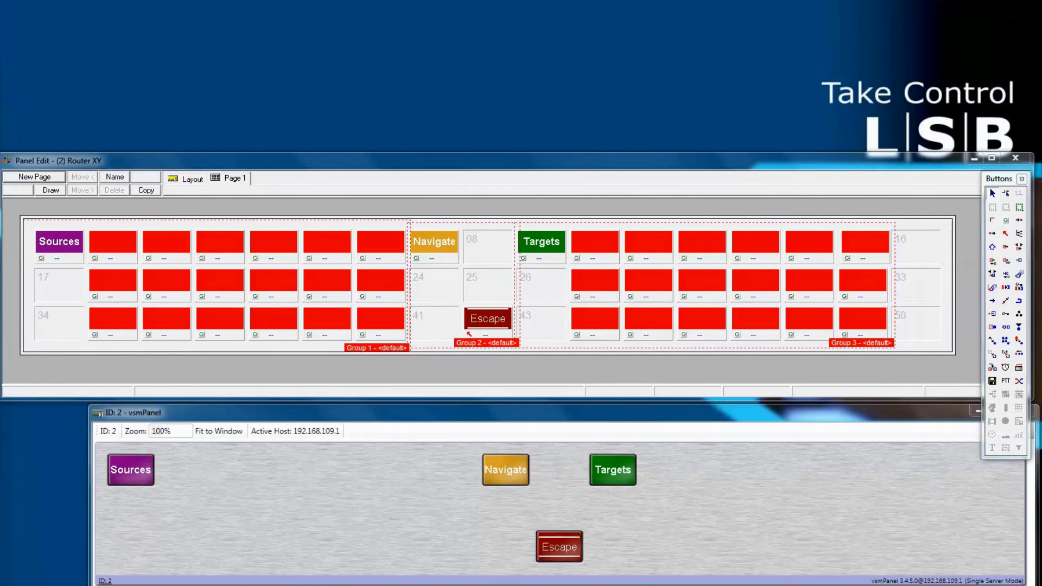
click(110, 235)
right_click(109, 238)
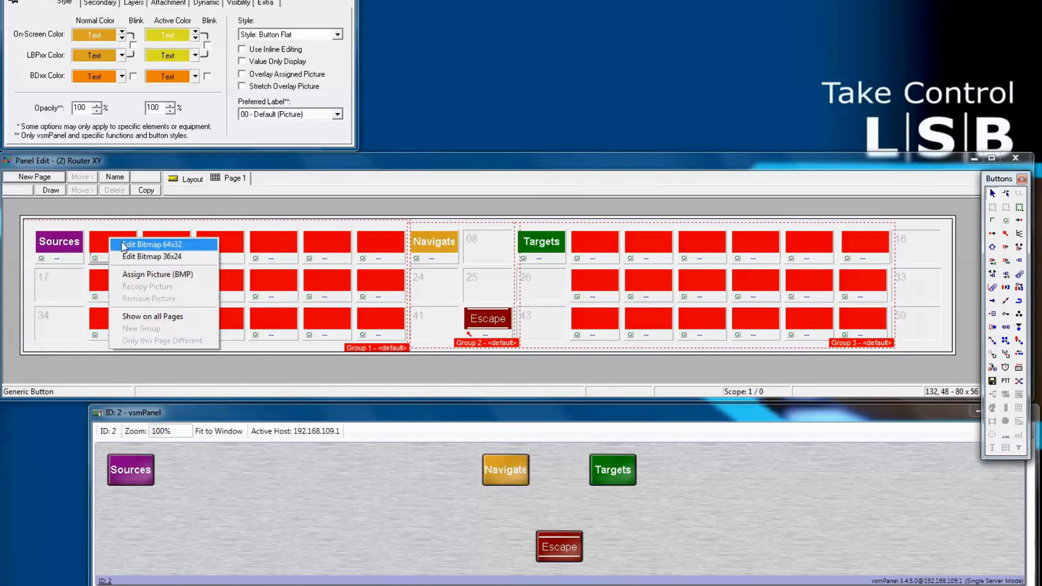
click(123, 247)
text(Camera)
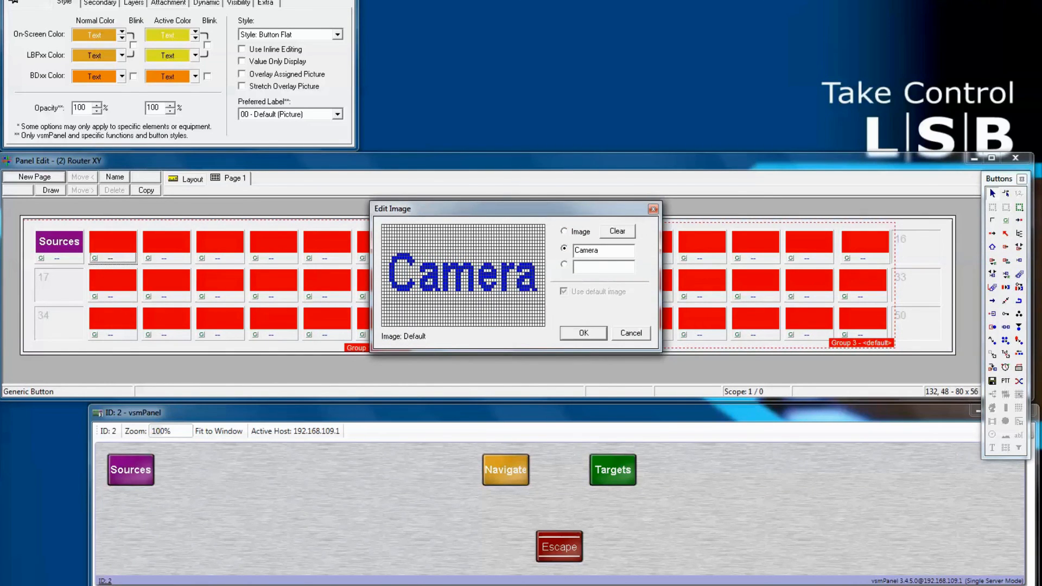
key(Return)
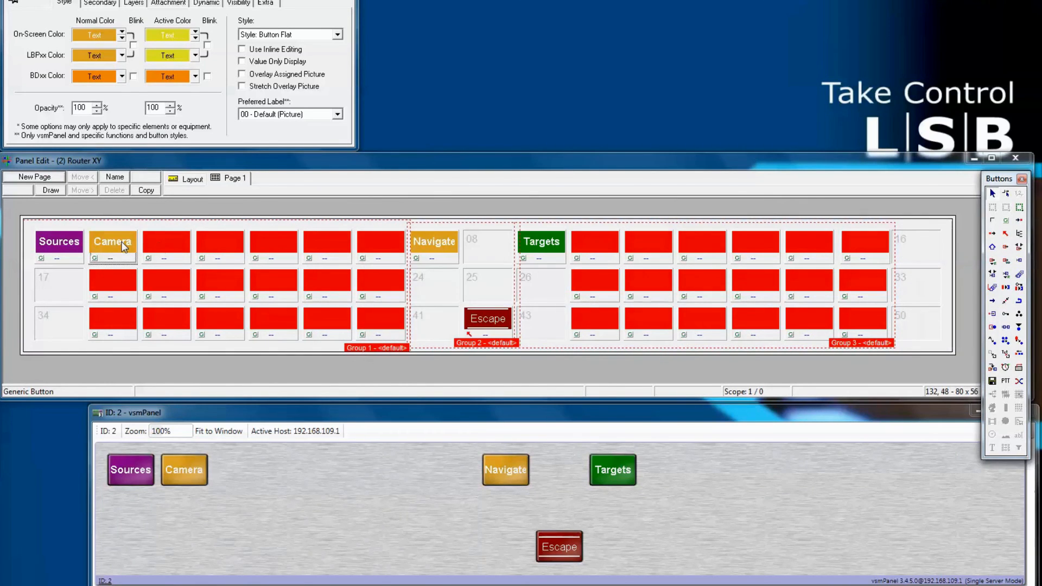
Label the next two Generic buttons in the top row of Group 1, after Camera, as CCU and FS.
right_click(176, 252)
click(187, 252)
text(CCU)
key(Return)
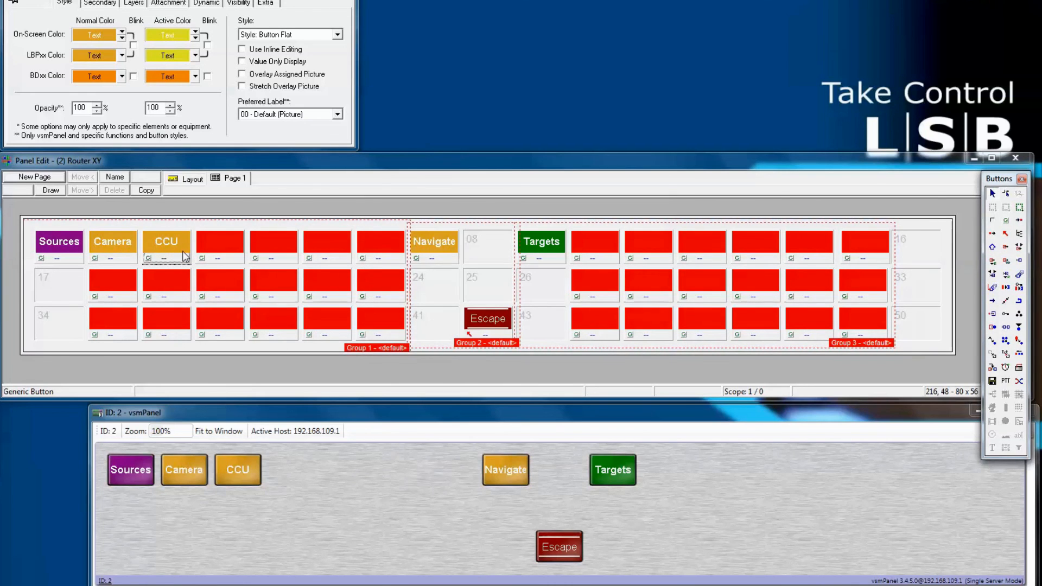
right_click(233, 239)
click(244, 243)
text(FS)
key(Return)
Label the fourth and fifth Generic buttons in the top row of Group 1 as Server and Patch.
right_click(273, 243)
click(276, 246)
text(Serve)
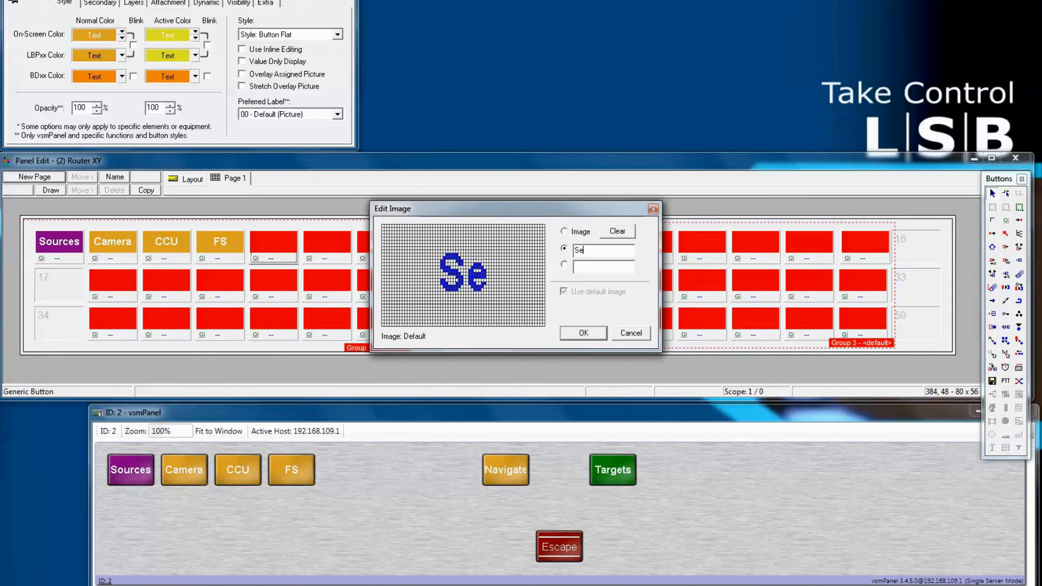
text(r)
key(Return)
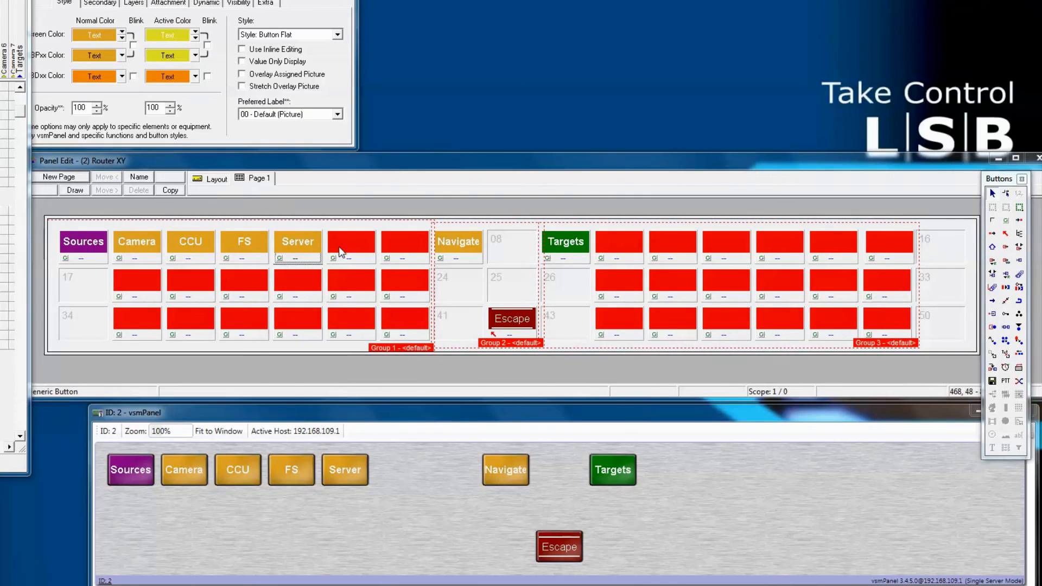
right_click(341, 246)
click(349, 253)
click(349, 253)
text(Patch)
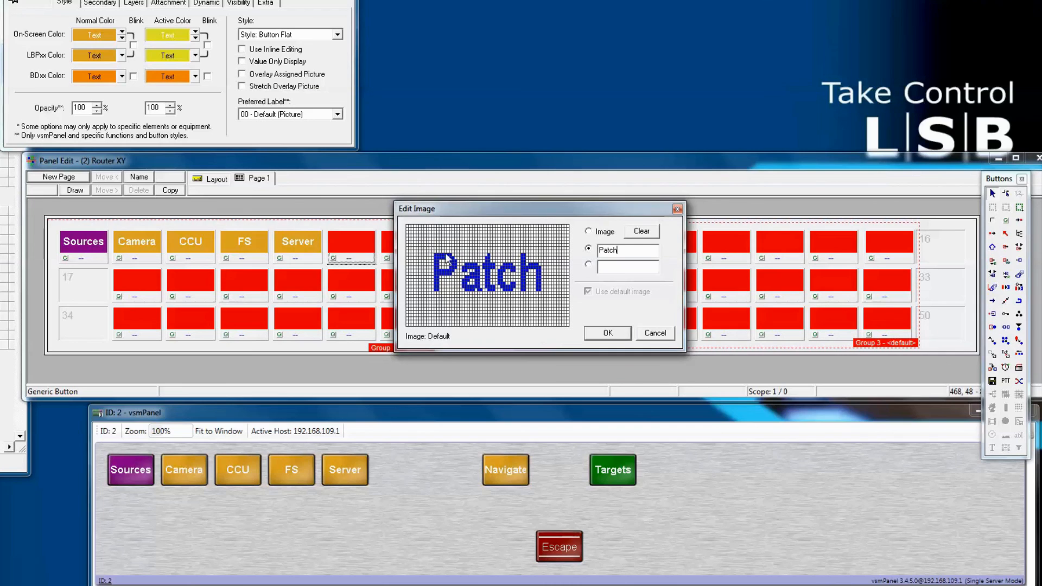
click(607, 333)
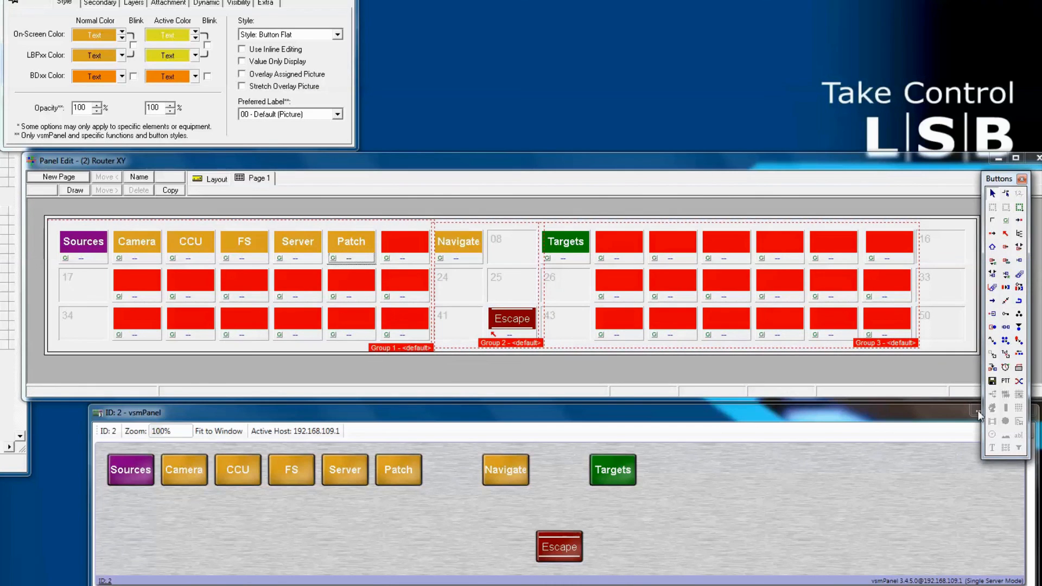